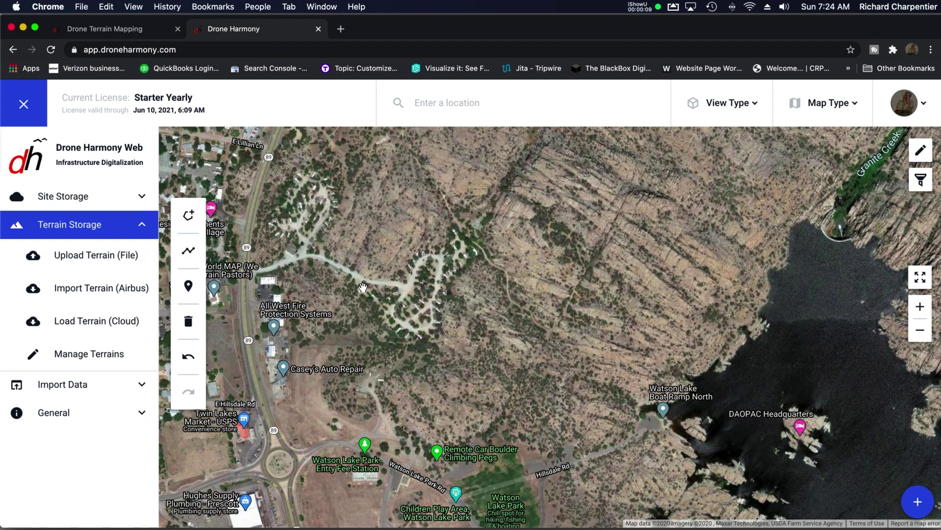
Select the line drawing tool, toggle the side panel, and expand the site and terrain storage menus.
{"action": "left_click", "coordinate": [193, 238]}
{"action": "left_click", "coordinate": [24, 105]}
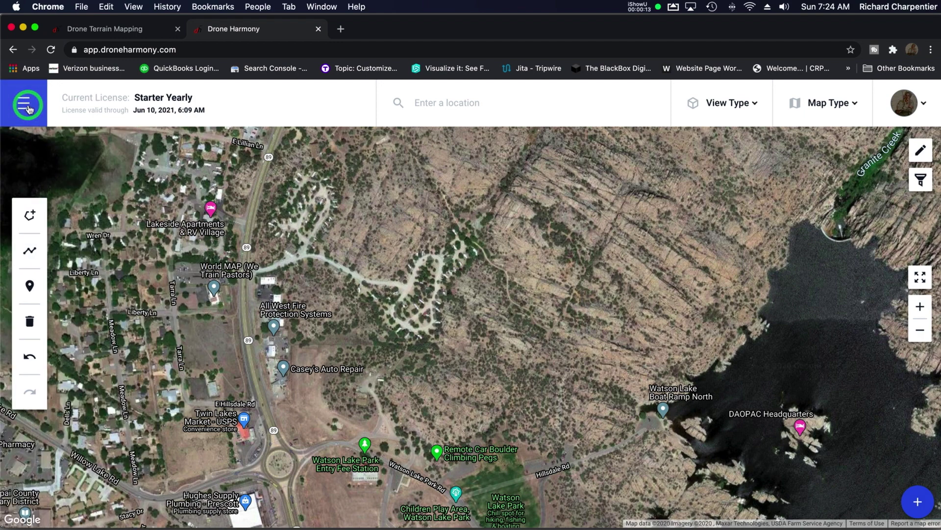
{"action": "left_click", "coordinate": [27, 106]}
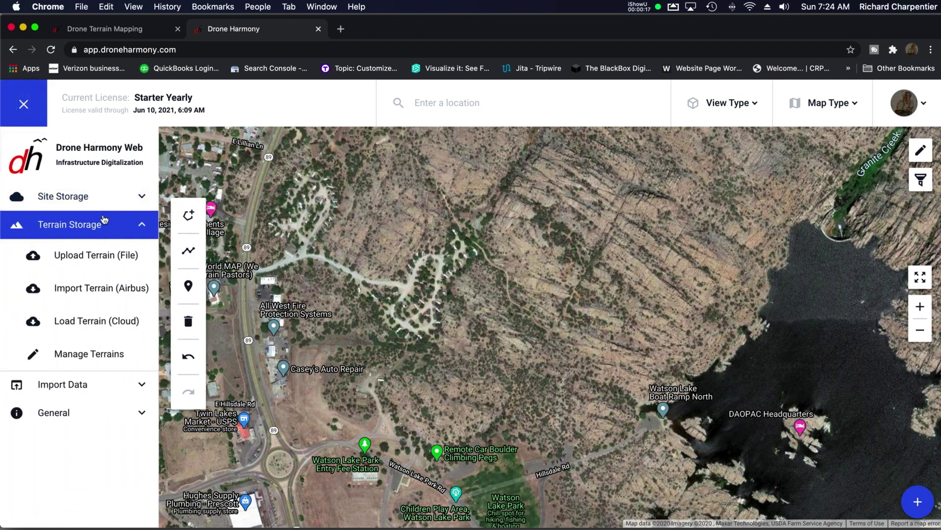
{"action": "left_click", "coordinate": [82, 194]}
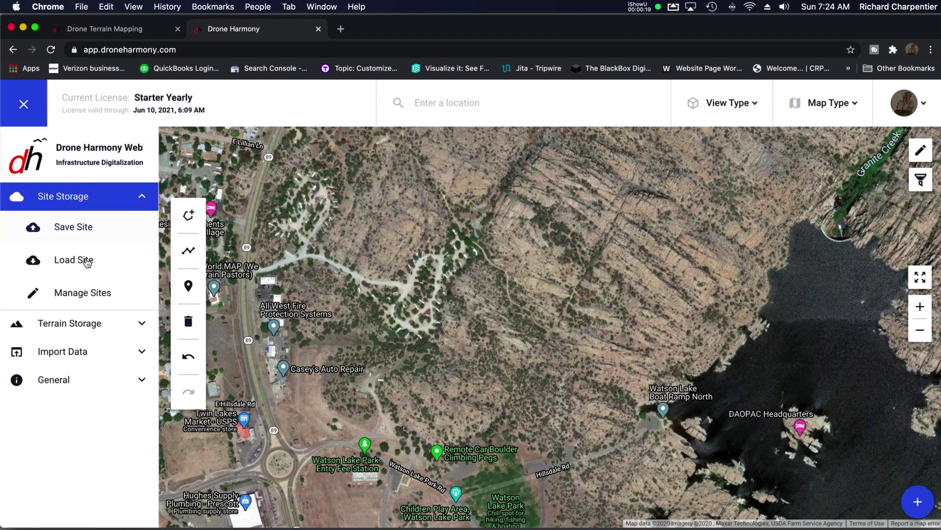
{"action": "left_click", "coordinate": [92, 325]}
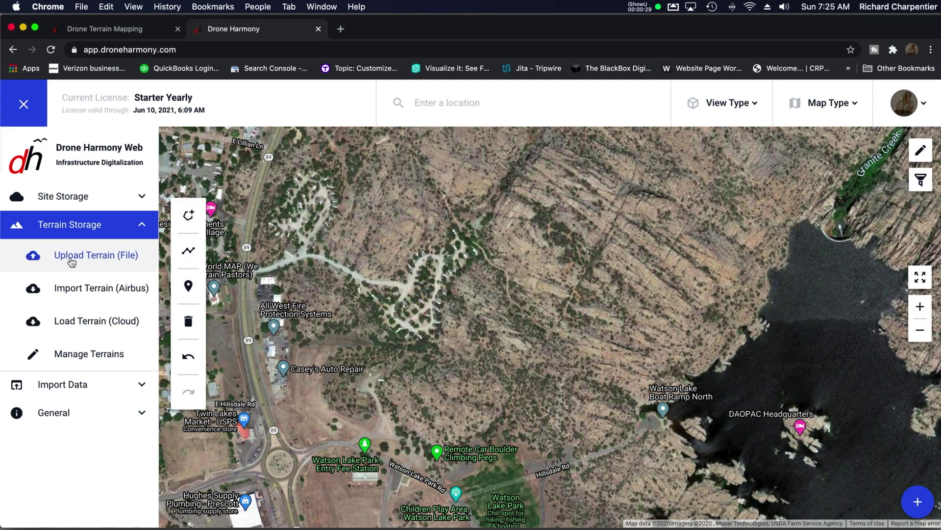
Upload dh_dells_dem.tif as terrain titled 'Drone Harmony DEM Tutorial' and start processing.
{"action": "left_click", "coordinate": [78, 258]}
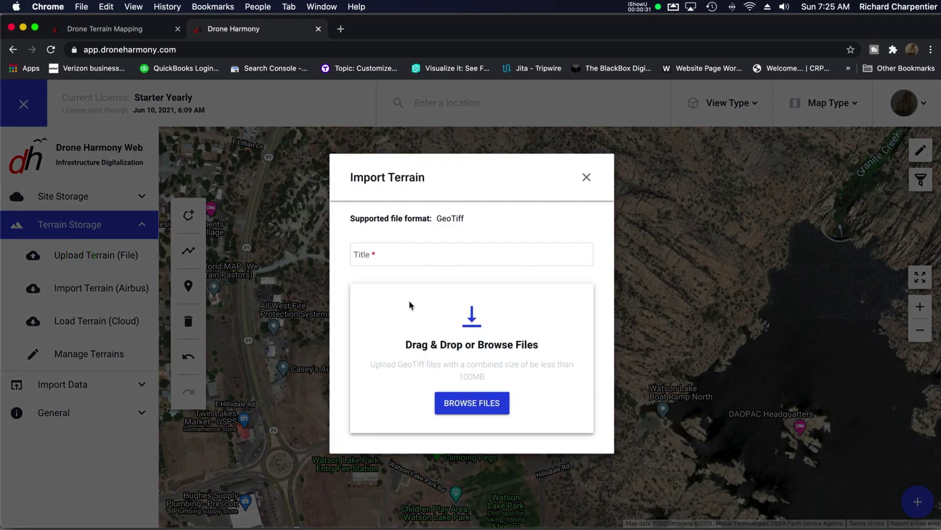
{"action": "left_click", "coordinate": [406, 252]}
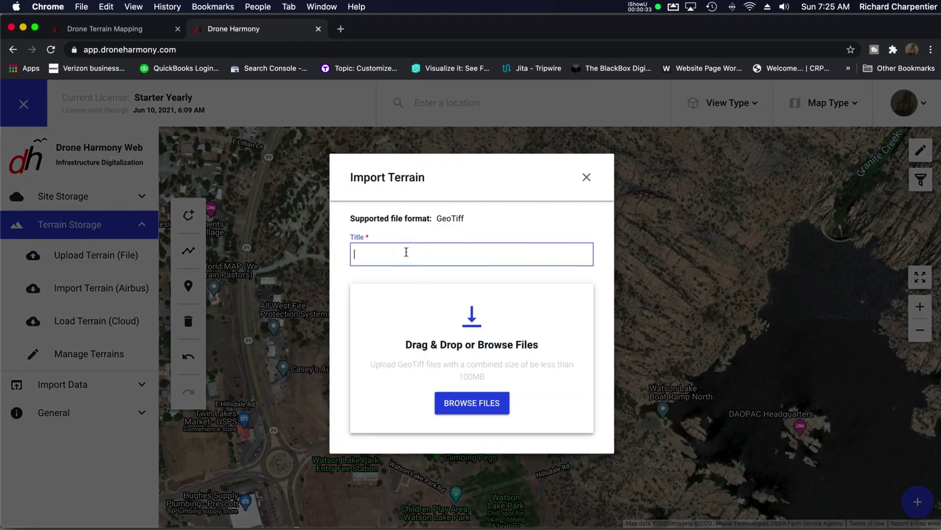
{"action": "type", "text": "Drone Harmony DEM Tutorial"}
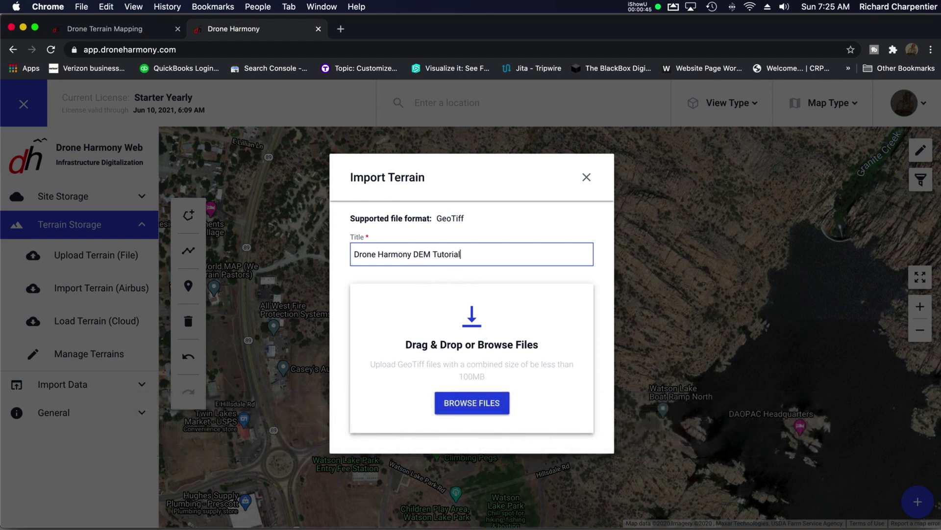
{"action": "left_click_drag", "start_coordinate": [640, 466], "coordinate": [479, 336]}
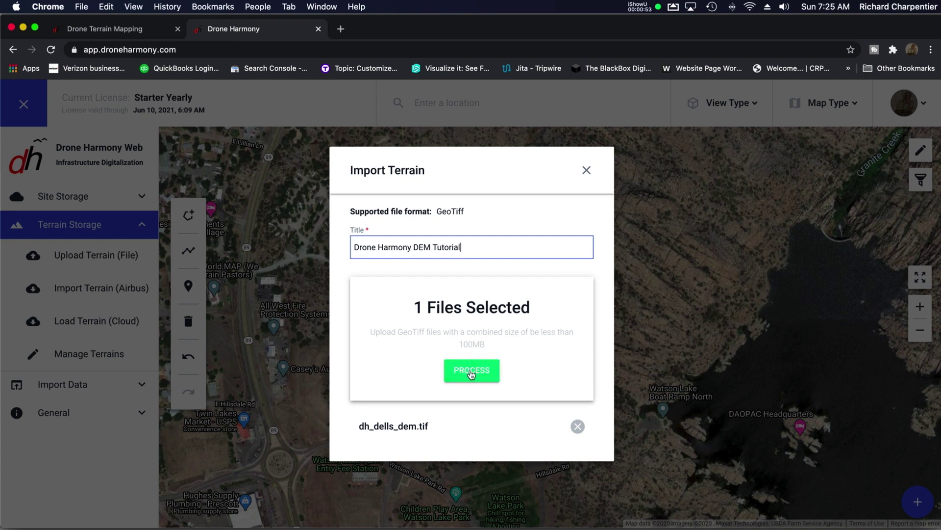
{"action": "left_click", "coordinate": [471, 372]}
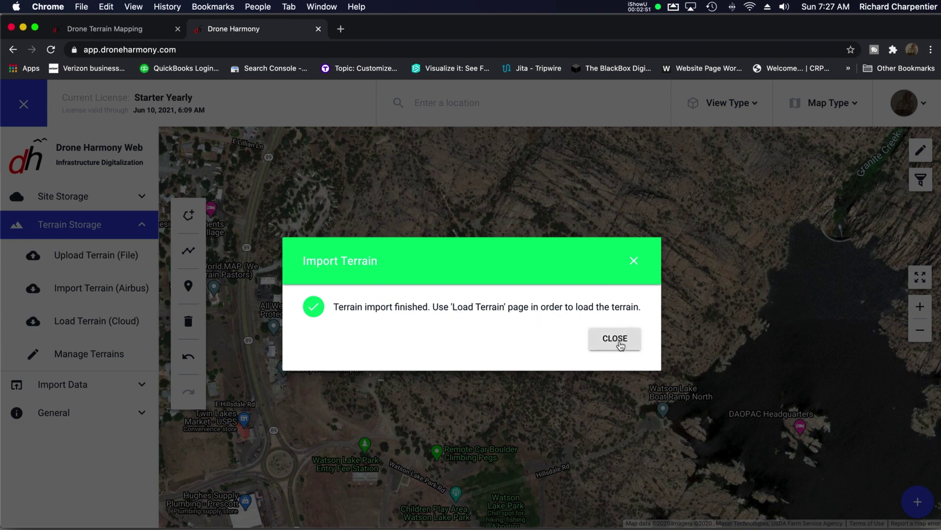
Dismiss the import notice, load the Drone Harmony DEM Tutorial terrain, and centre its outline.
{"action": "left_click", "coordinate": [619, 345]}
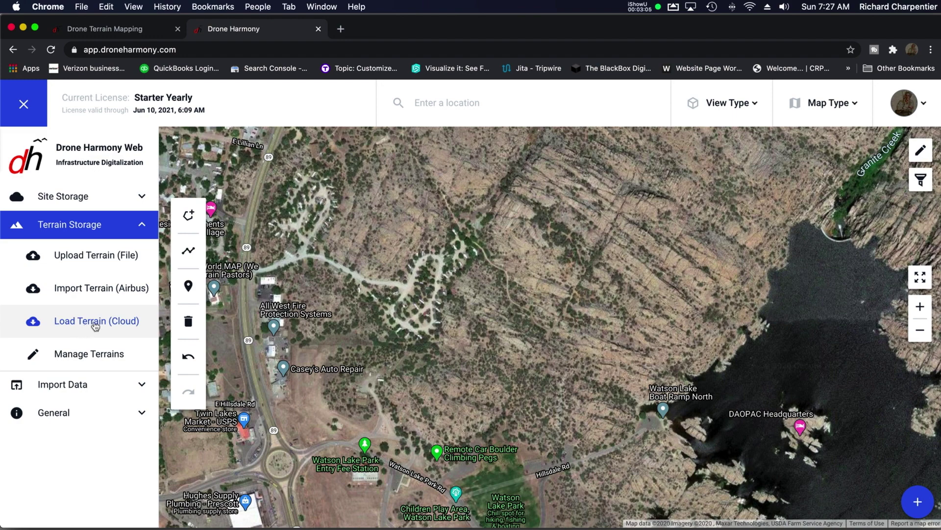
{"action": "left_click", "coordinate": [96, 325]}
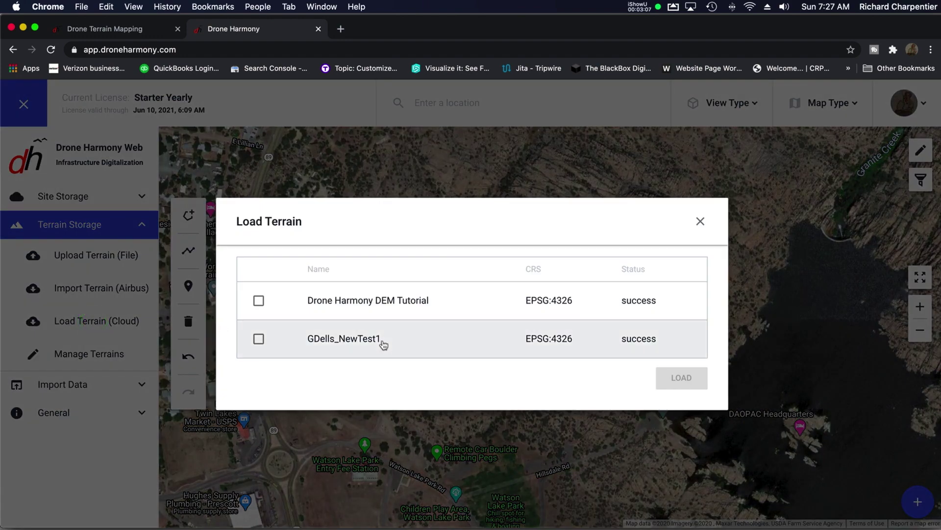
{"action": "left_click", "coordinate": [260, 302]}
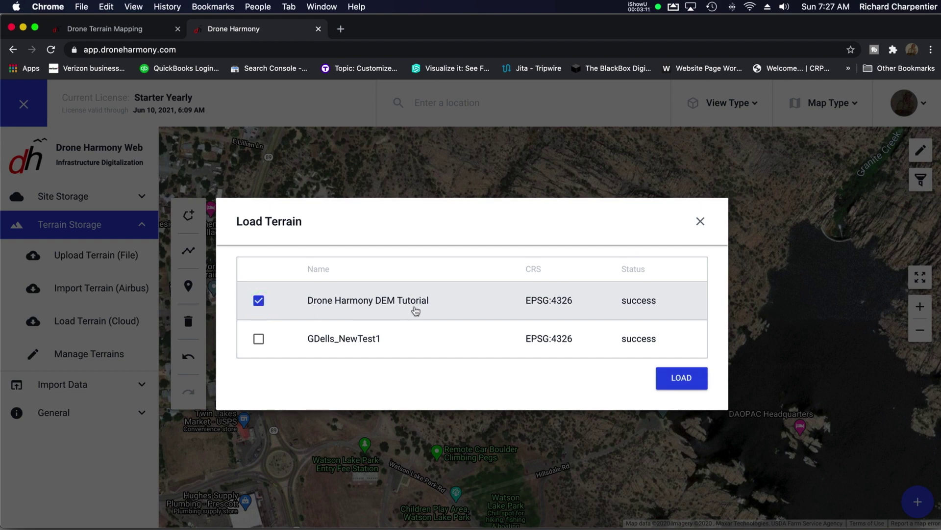
{"action": "left_click", "coordinate": [686, 384]}
{"action": "left_click_drag", "start_coordinate": [706, 361], "coordinate": [656, 341]}
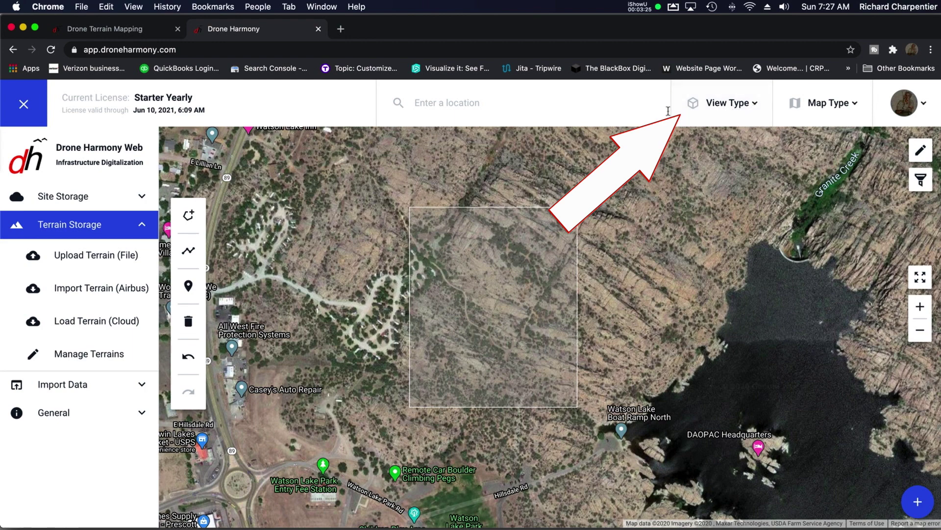
{"action": "left_click", "coordinate": [756, 107]}
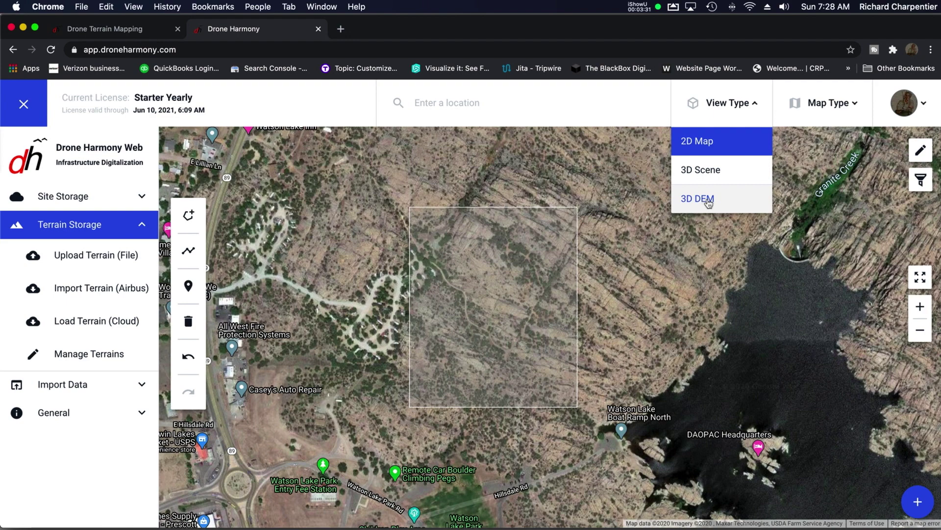
{"action": "left_click", "coordinate": [708, 201]}
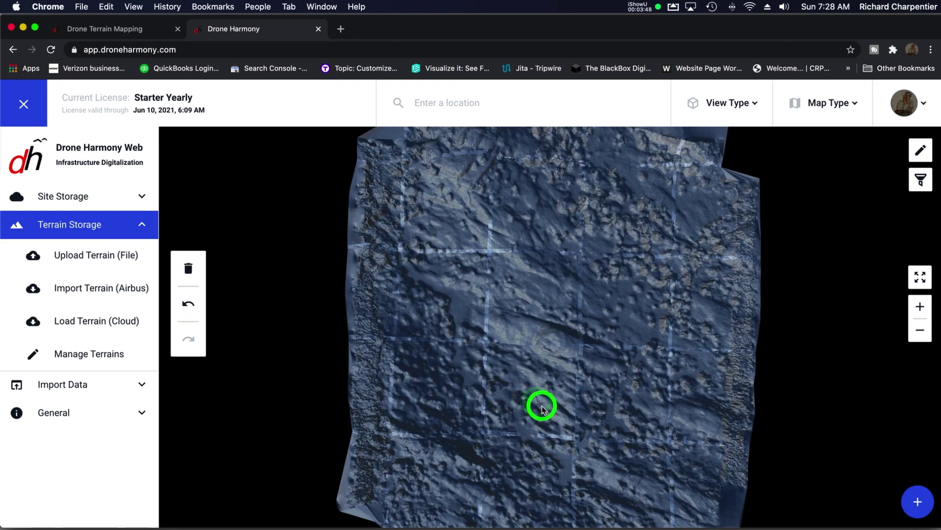
{"action": "left_click_drag", "start_coordinate": [542, 409], "coordinate": [539, 368]}
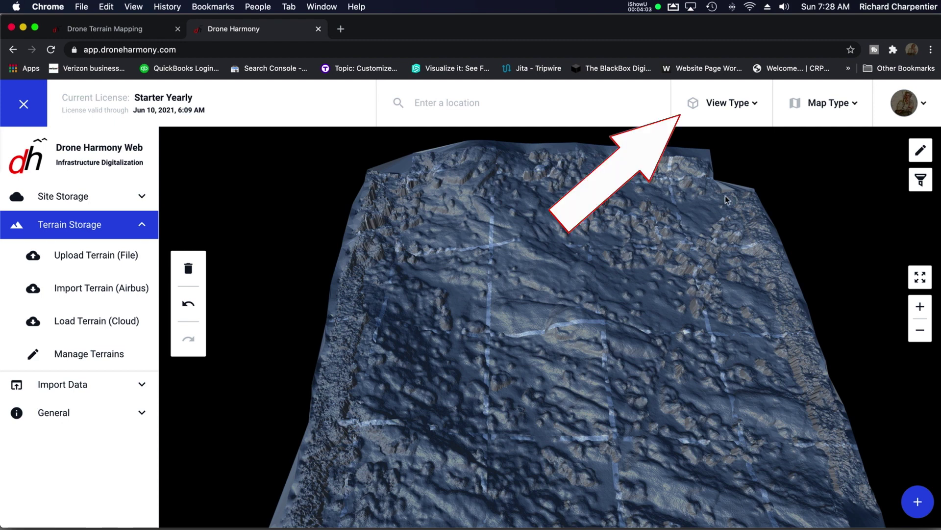
{"action": "left_click", "coordinate": [752, 104]}
Return to the flat 2D map and frame the terrain area.
{"action": "left_click", "coordinate": [704, 142]}
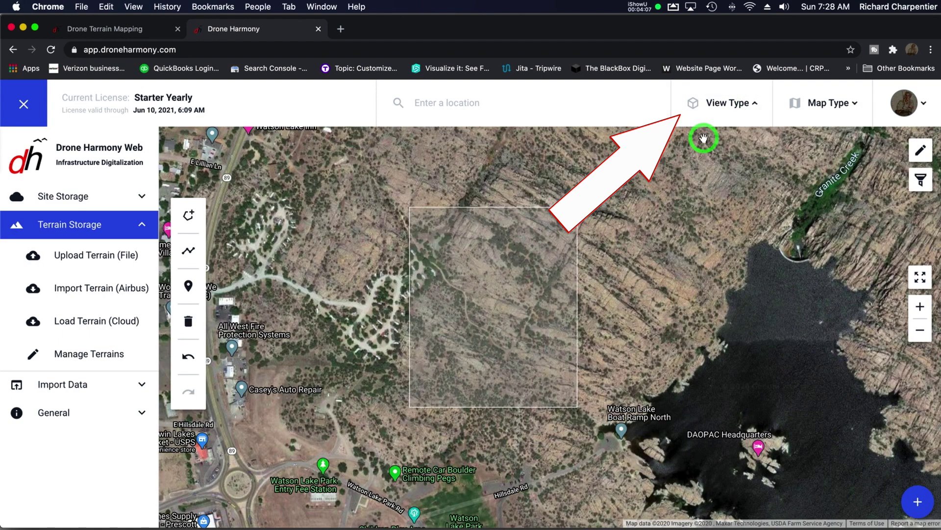
{"action": "scroll", "coordinate": [613, 301], "scroll_direction": "up", "scroll_amount": 2}
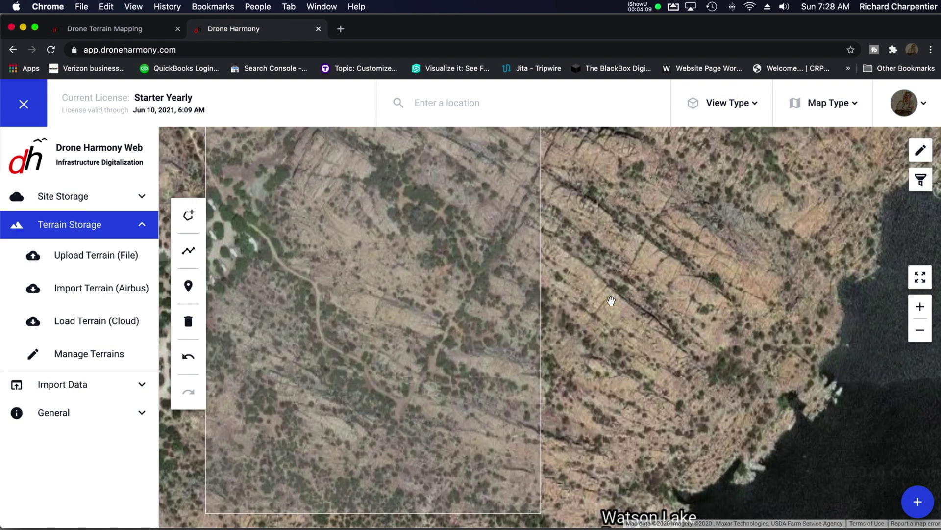
{"action": "left_click_drag", "start_coordinate": [457, 271], "coordinate": [552, 299]}
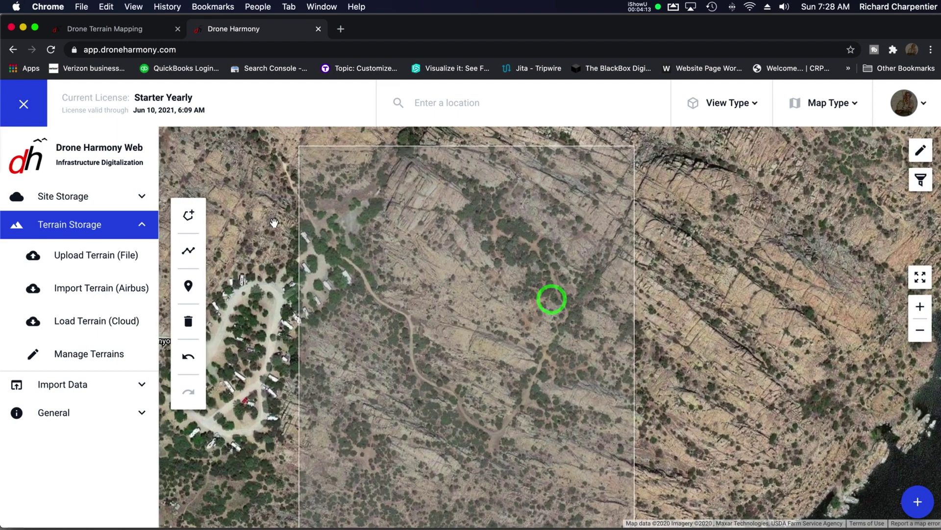
Draw a closed four-corner rectangle inside the terrain outline.
{"action": "left_click", "coordinate": [190, 220]}
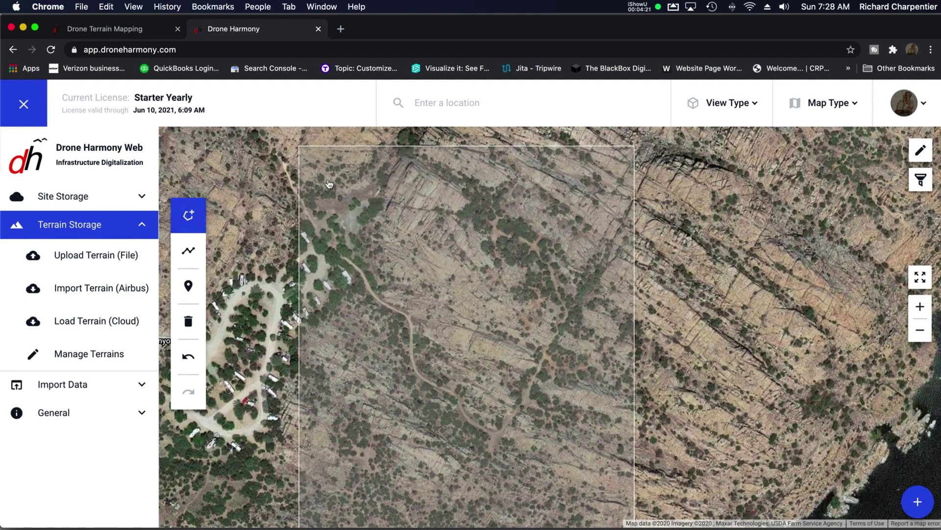
{"action": "left_click", "coordinate": [471, 266]}
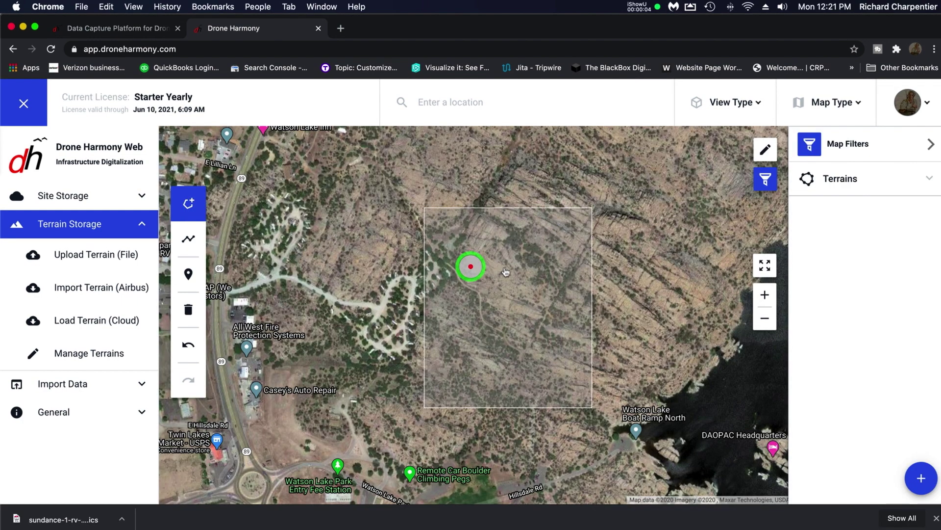
{"action": "left_click", "coordinate": [554, 266]}
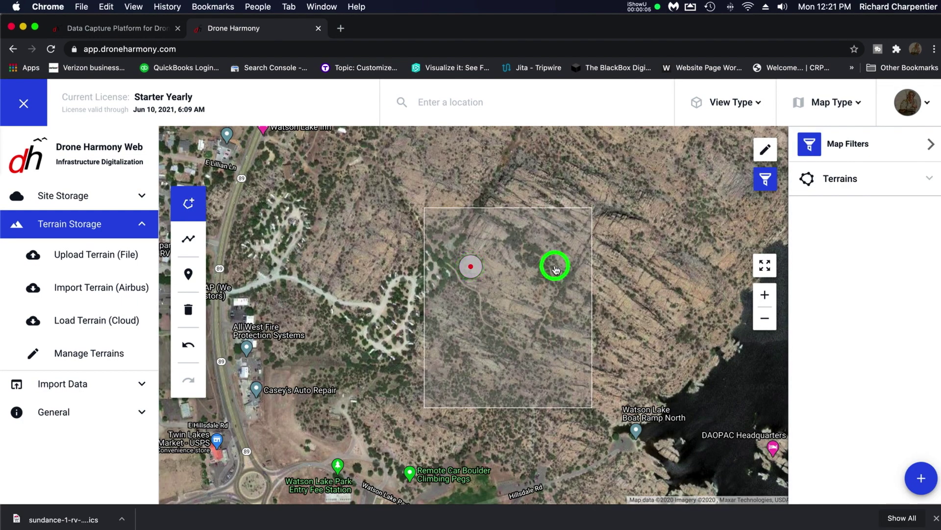
{"action": "left_click", "coordinate": [554, 370]}
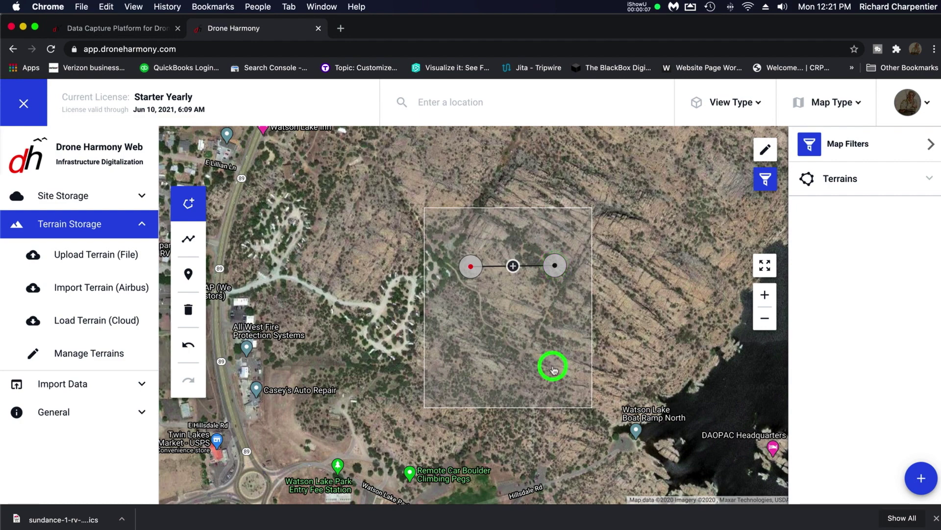
{"action": "left_click", "coordinate": [469, 369]}
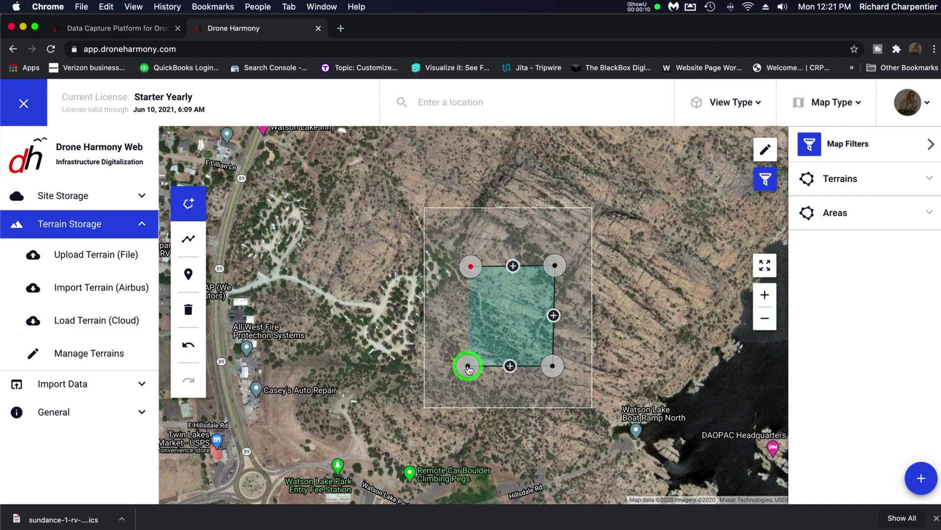
{"action": "left_click", "coordinate": [471, 268]}
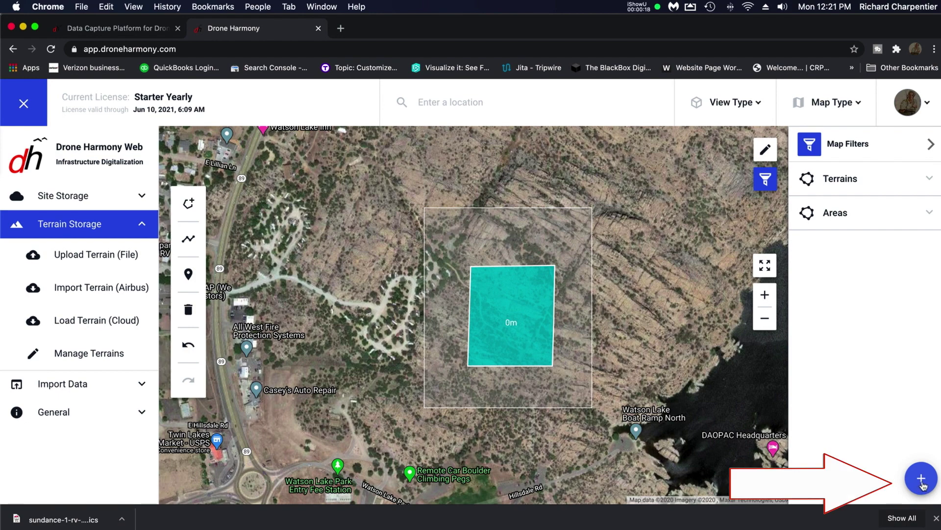
Apply a Terrain Map plan with liftoff near the road and select the flight altitude value.
{"action": "left_click", "coordinate": [921, 483]}
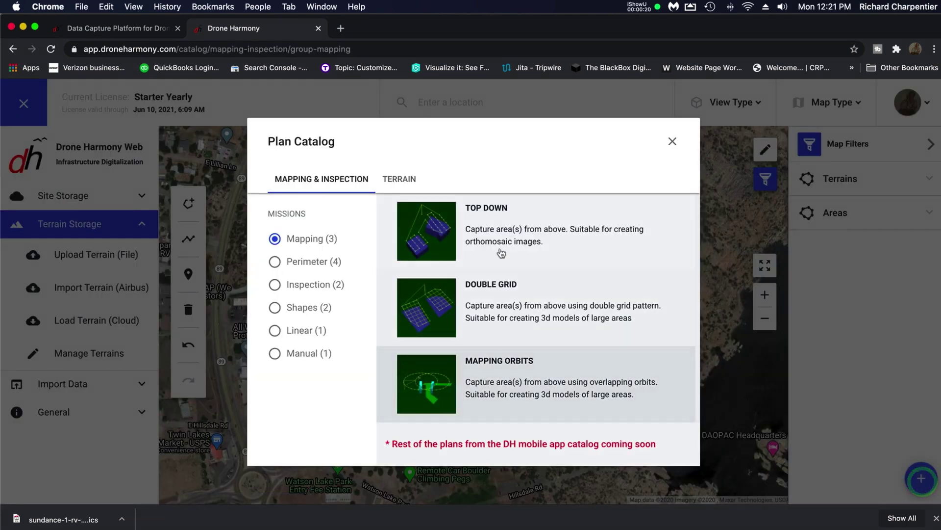
{"action": "left_click", "coordinate": [399, 179]}
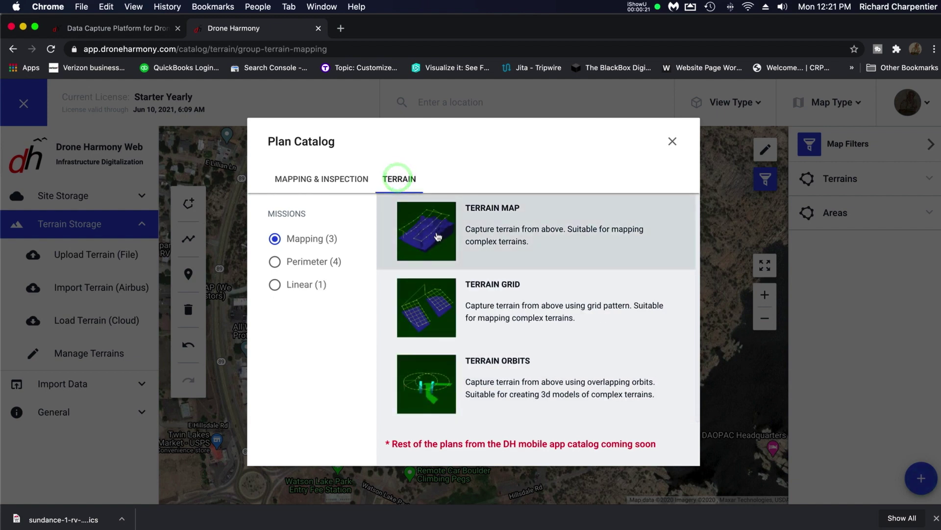
{"action": "left_click", "coordinate": [438, 237]}
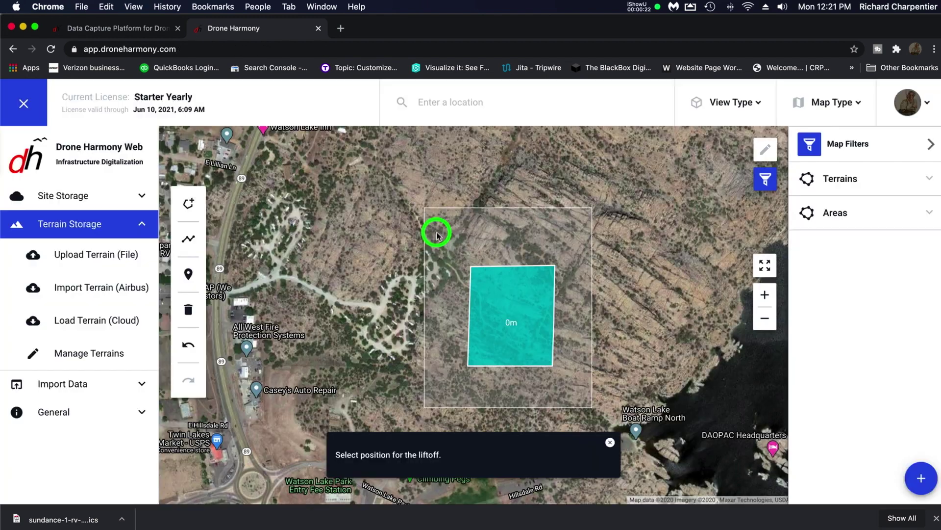
{"action": "left_click", "coordinate": [461, 281]}
{"action": "left_click", "coordinate": [587, 450]}
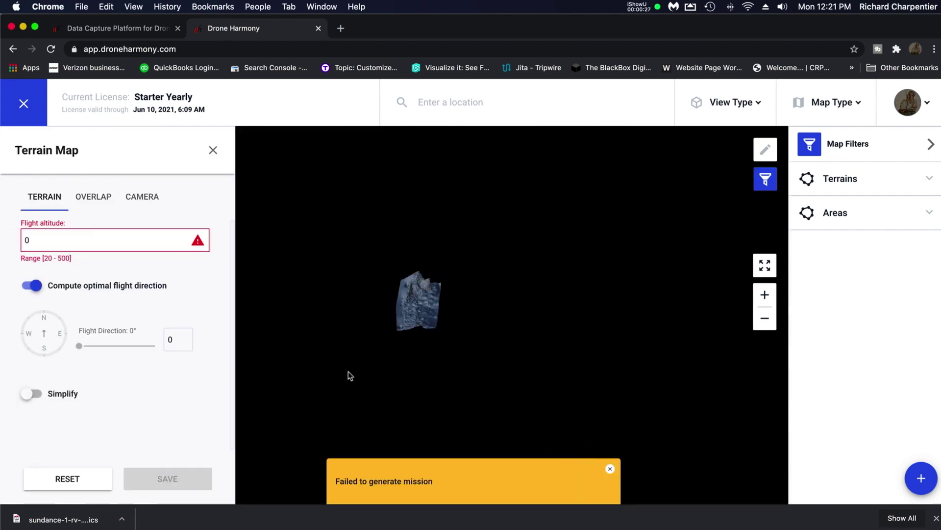
{"action": "left_click_drag", "start_coordinate": [76, 241], "coordinate": [2, 235]}
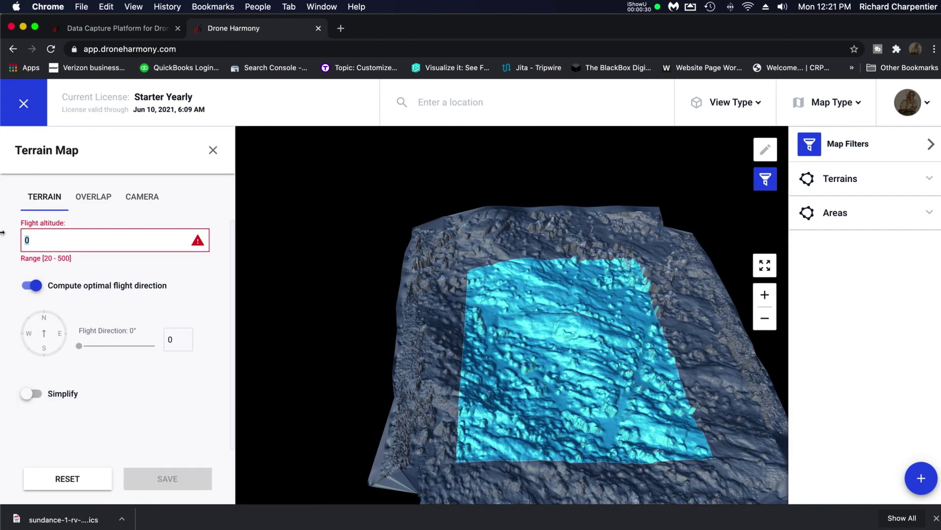
Set flight altitude to 30, review the Overlap and Camera tabs, and tilt the 3D view.
{"action": "type", "text": "30"}
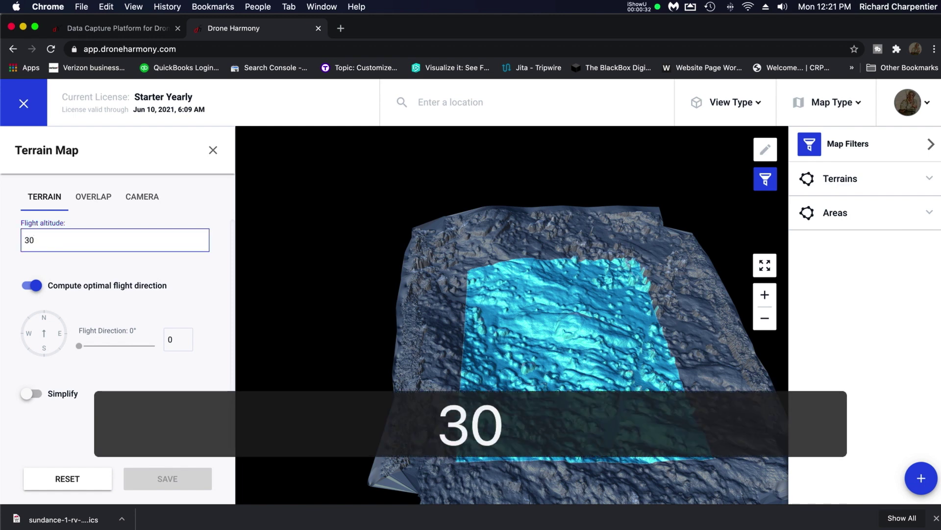
{"action": "key", "text": "Tab"}
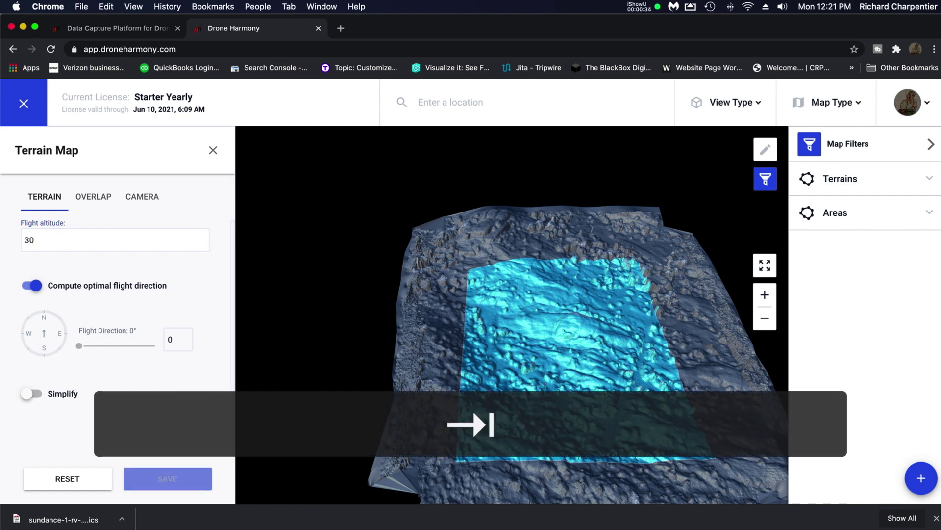
{"action": "left_click", "coordinate": [92, 199]}
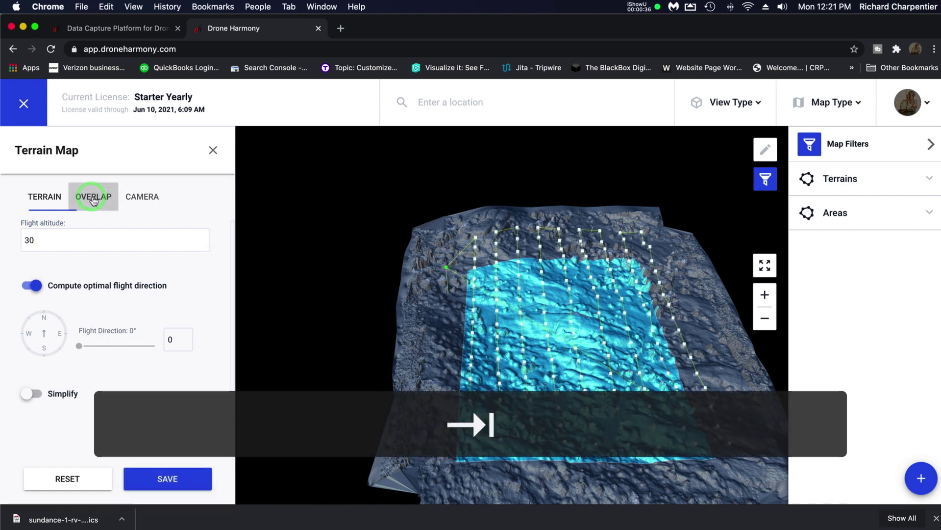
{"action": "left_click", "coordinate": [152, 201]}
{"action": "left_click", "coordinate": [44, 198]}
{"action": "mouse_move", "coordinate": [681, 419]}
{"action": "left_mouse_down"}
{"action": "mouse_move", "coordinate": [669, 396]}
{"action": "mouse_move", "coordinate": [635, 389]}
{"action": "mouse_move", "coordinate": [656, 393]}
{"action": "mouse_move", "coordinate": [667, 416]}
{"action": "left_mouse_up"}
{"action": "scroll", "coordinate": [669, 400], "scroll_direction": "down", "scroll_amount": 5}
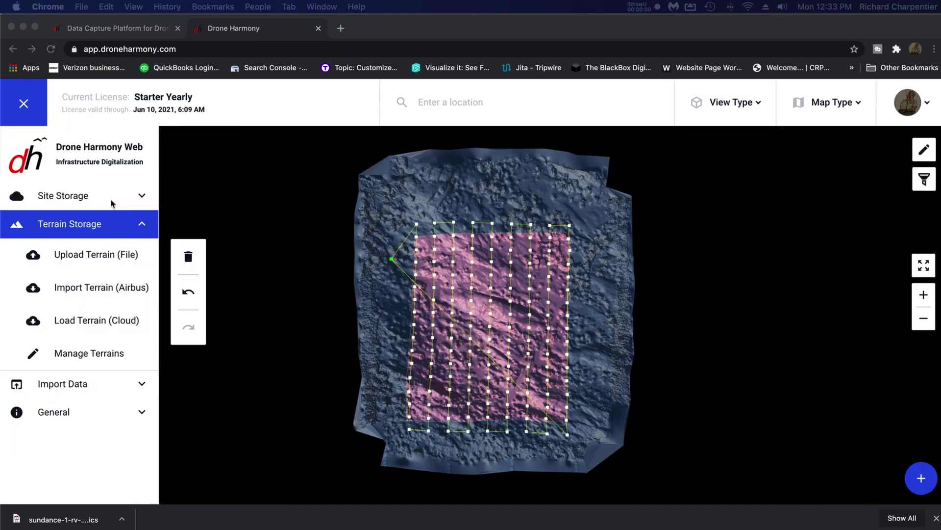
Save the site as 'Updated Dells Model'.
{"action": "left_click", "coordinate": [99, 195]}
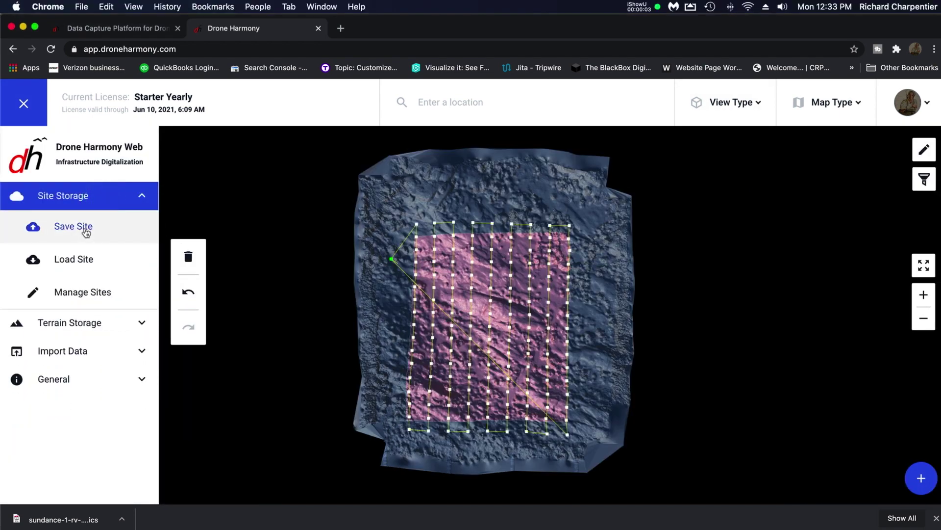
{"action": "left_click", "coordinate": [84, 228]}
{"action": "left_click", "coordinate": [462, 271]}
{"action": "type", "text": "Updated Dells Model"}
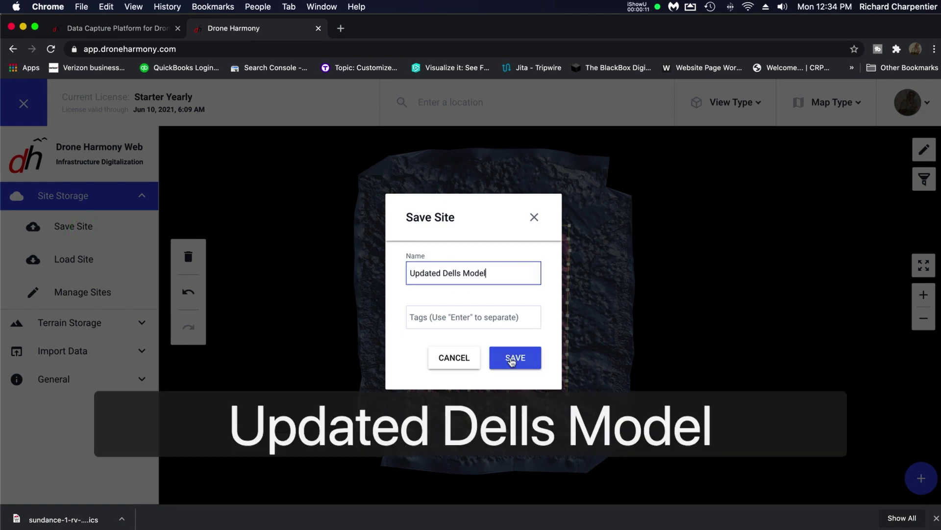
{"action": "left_click", "coordinate": [511, 358]}
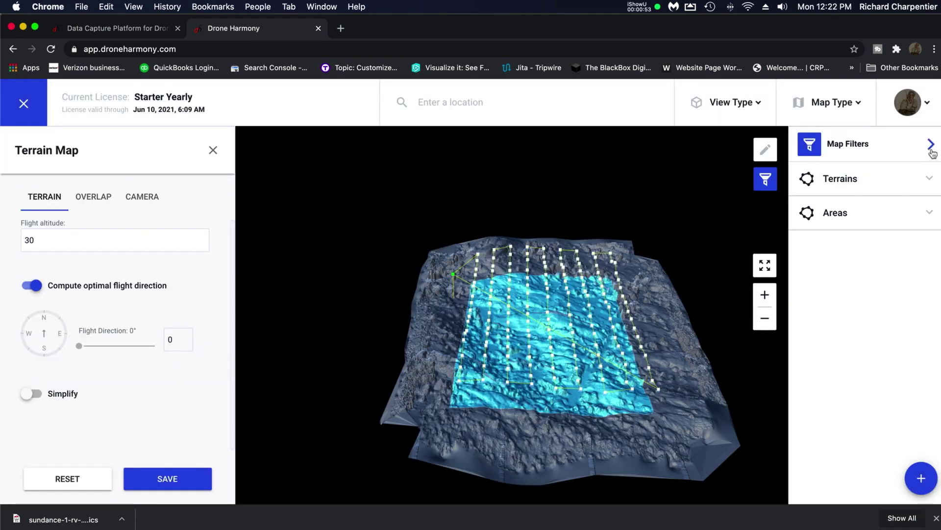
Collapse the map filters panel, switch to the 3D scene view, and rotate the terrain.
{"action": "left_click", "coordinate": [930, 147]}
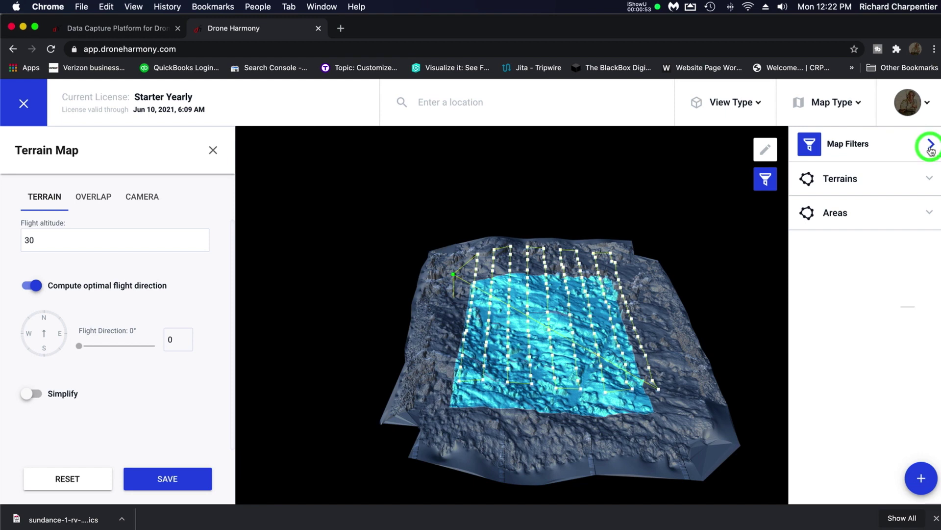
{"action": "left_click", "coordinate": [930, 147]}
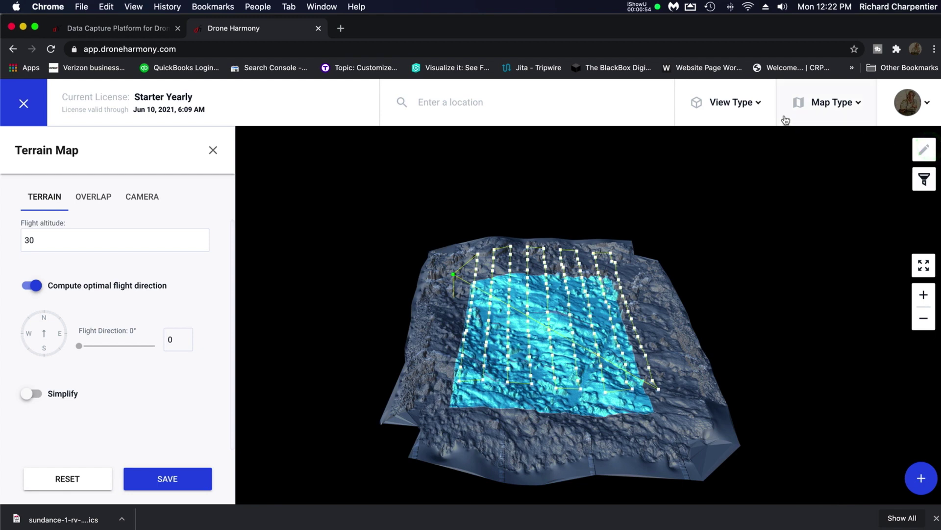
{"action": "left_click", "coordinate": [740, 110]}
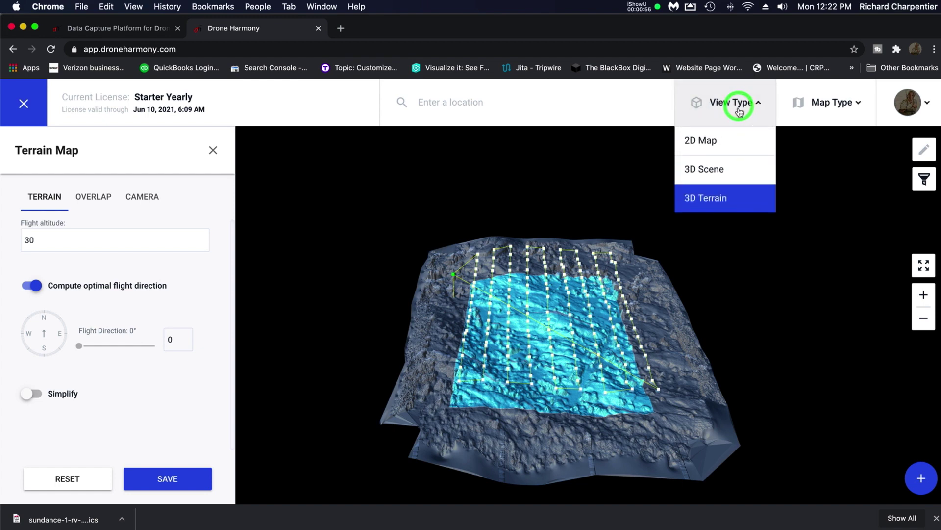
{"action": "left_click", "coordinate": [720, 170]}
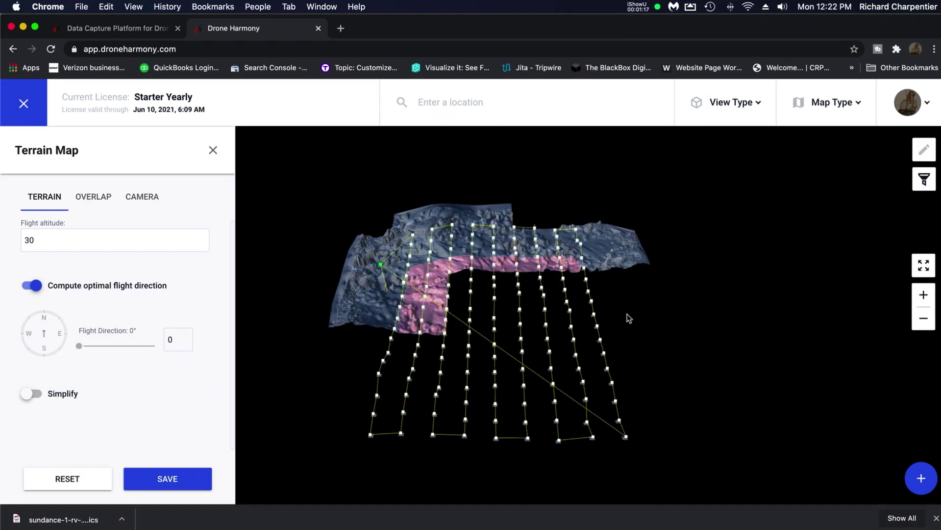
{"action": "left_click", "coordinate": [690, 429]}
{"action": "left_click_drag", "start_coordinate": [690, 429], "coordinate": [683, 414]}
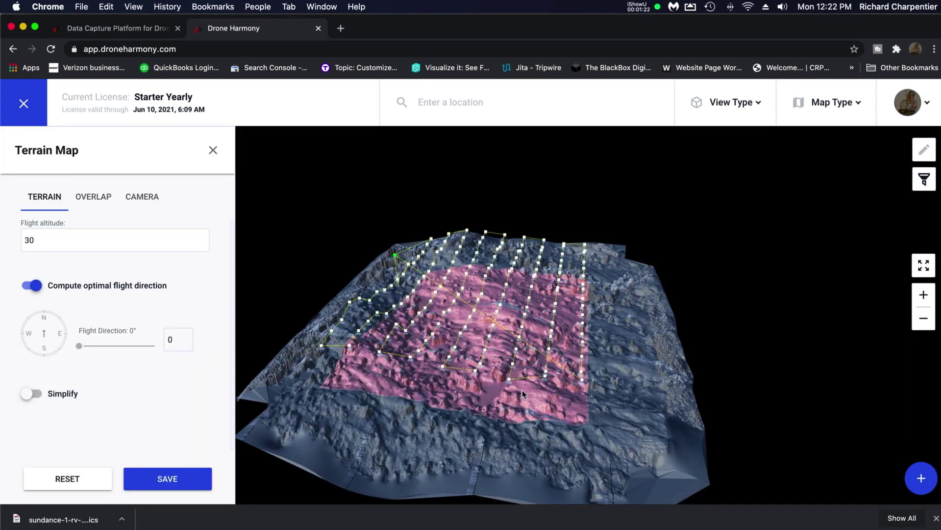
{"action": "left_click_drag", "start_coordinate": [522, 390], "coordinate": [535, 418]}
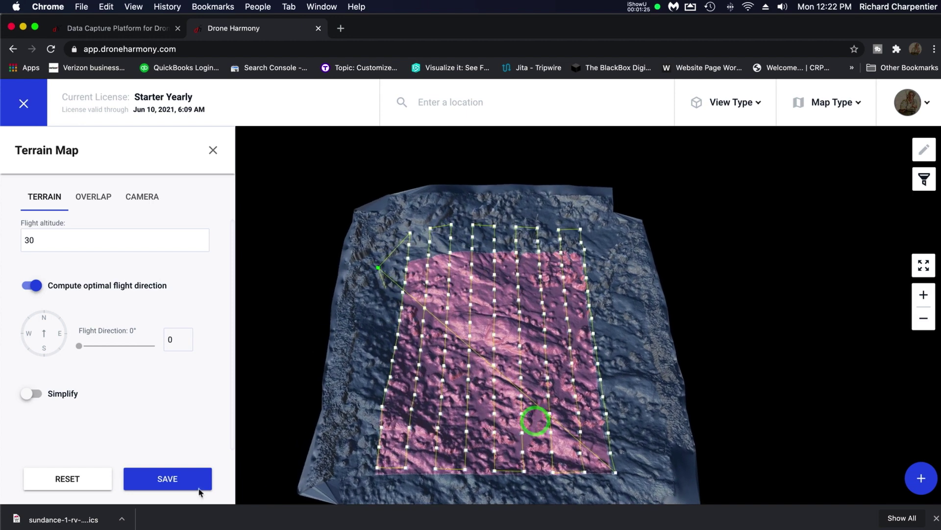
Save the Terrain Map plan, entering the name 'Updated Plan 7'.
{"action": "left_click", "coordinate": [181, 481]}
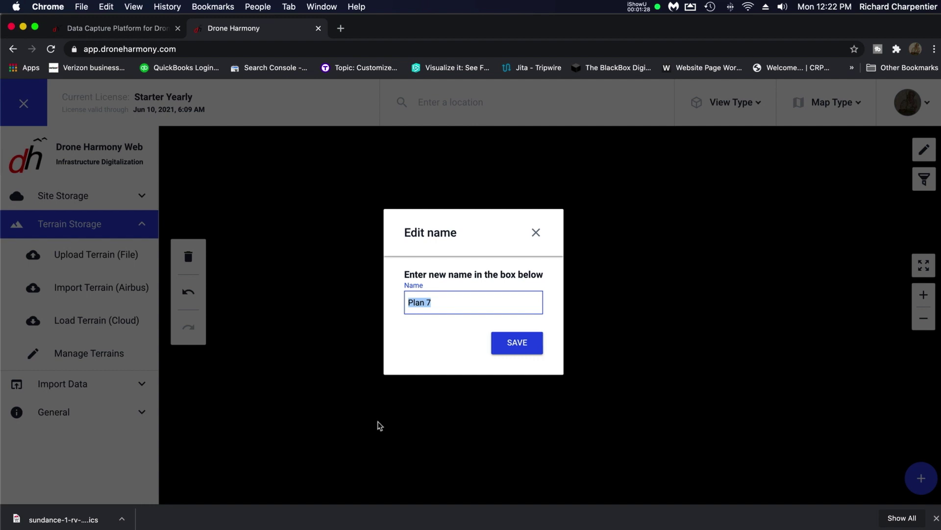
{"action": "type", "text": "Upl"}
{"action": "key", "text": "BackSpace"}
{"action": "type", "text": "date"}
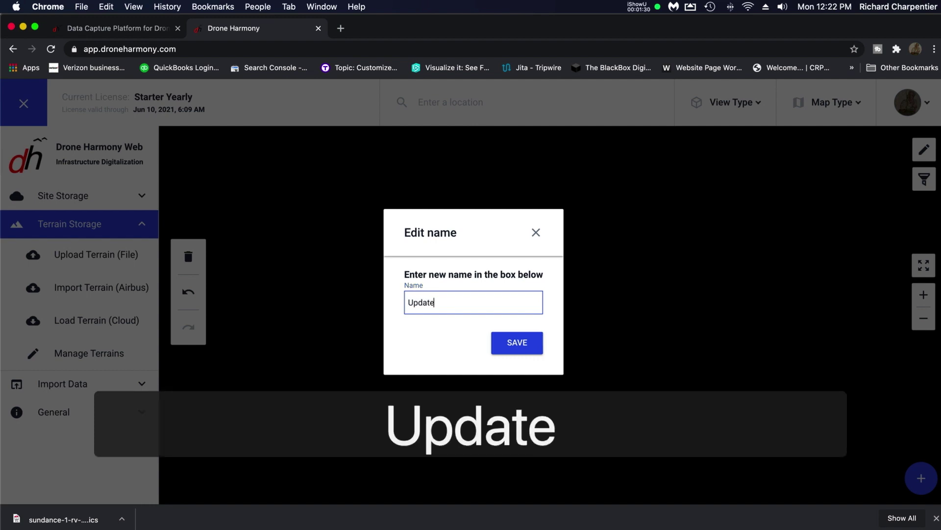
{"action": "type", "text": "d Plan 7"}
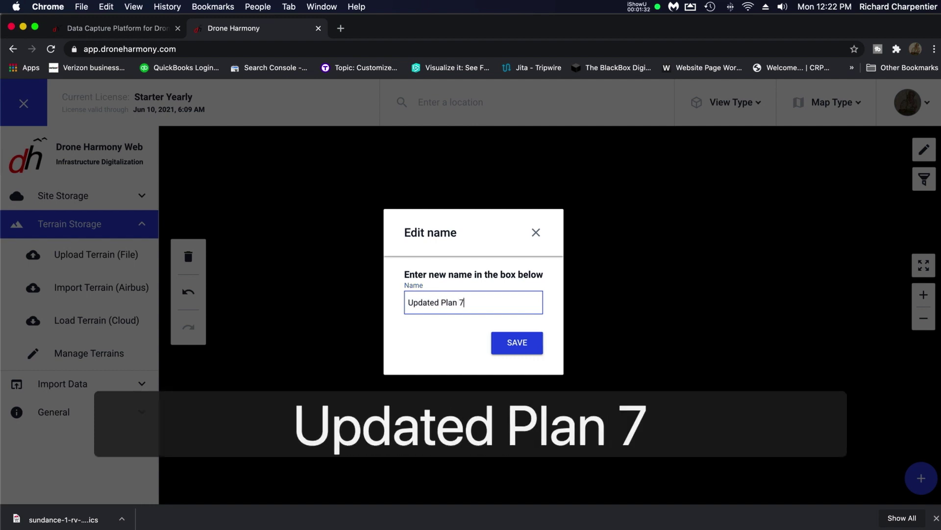
Confirm the Updated Plan 7 name and nudge the map view upward.
{"action": "left_click", "coordinate": [522, 346]}
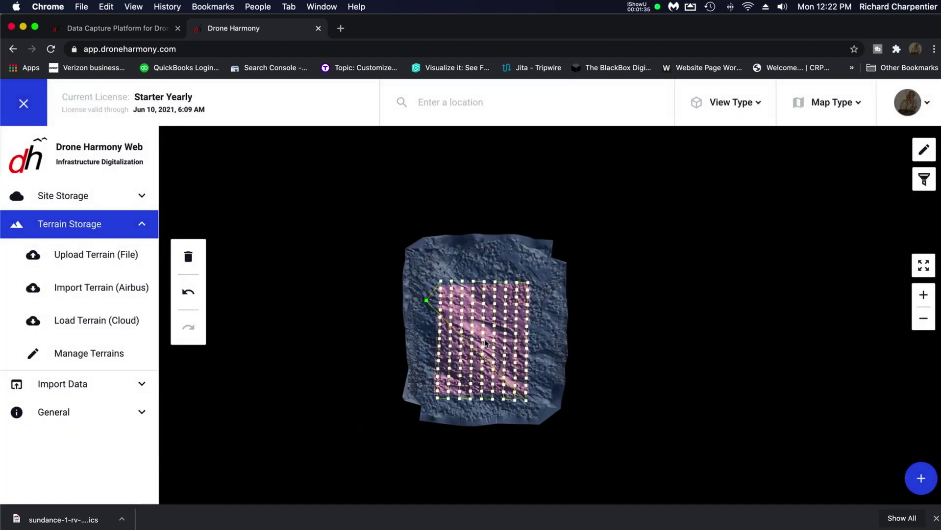
{"action": "left_click_drag", "start_coordinate": [488, 387], "coordinate": [488, 361]}
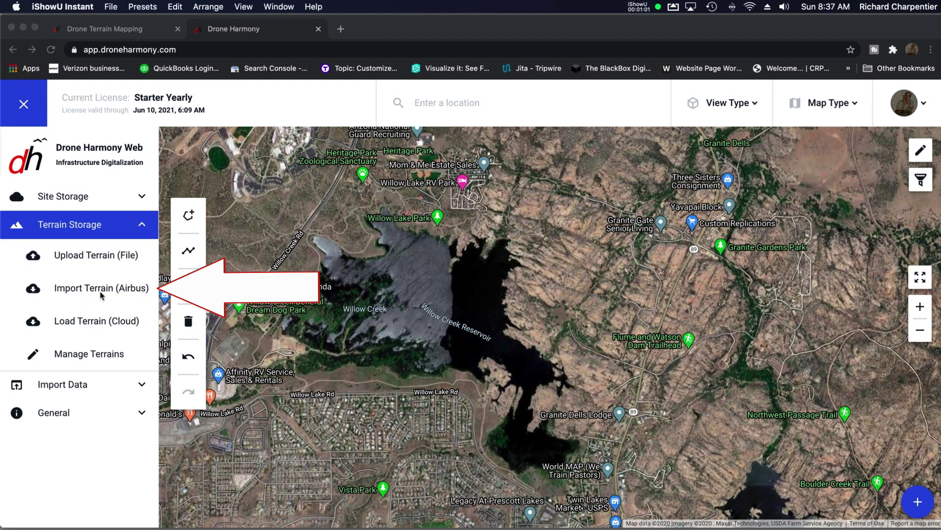
Start an Airbus WorldDEM import and move the 1 km² area east over the reservoir.
{"action": "left_click", "coordinate": [121, 290]}
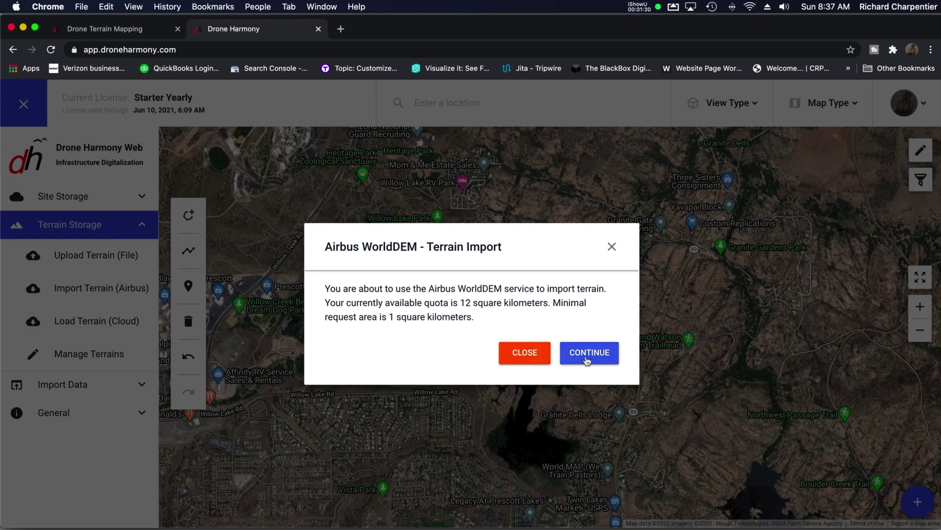
{"action": "left_click", "coordinate": [589, 354]}
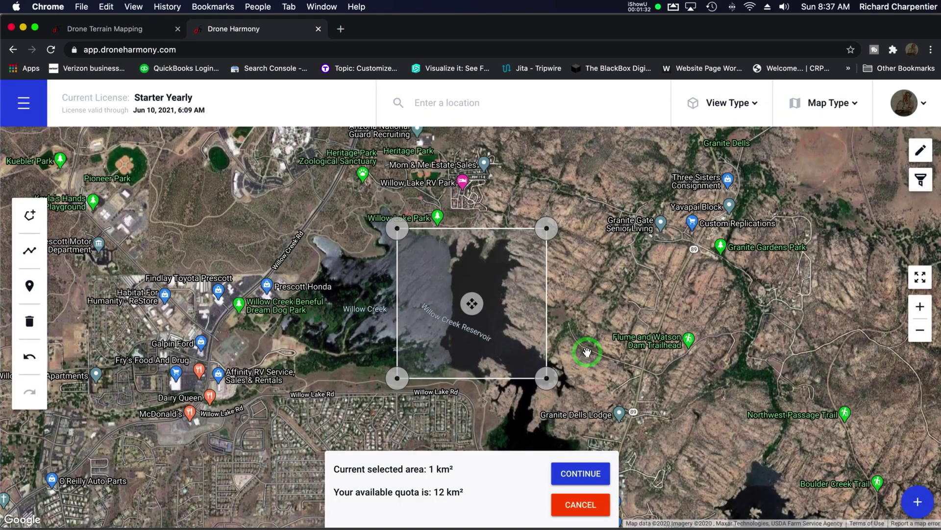
{"action": "left_click_drag", "start_coordinate": [472, 304], "coordinate": [543, 297]}
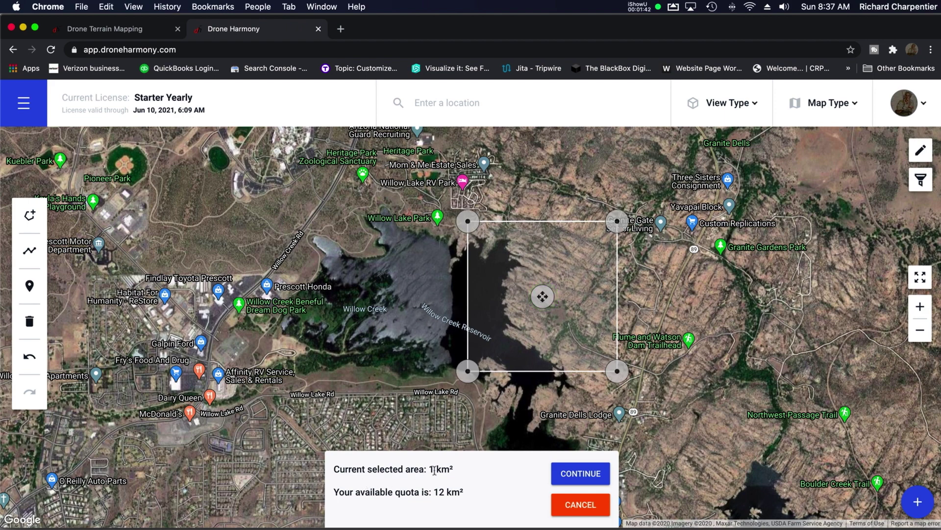
Import the area as terrain 'Airbus Dells', close the notice, and select it for loading.
{"action": "left_click", "coordinate": [575, 474]}
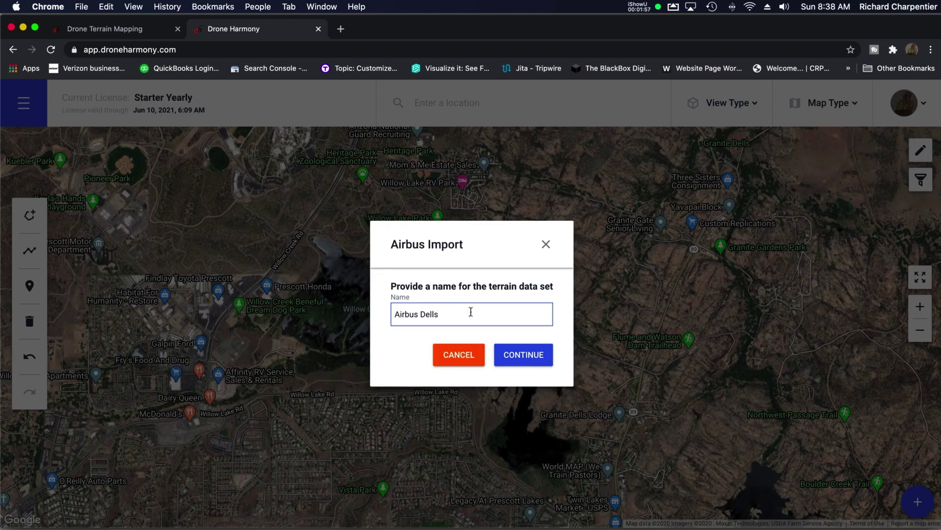
{"action": "left_click", "coordinate": [513, 360]}
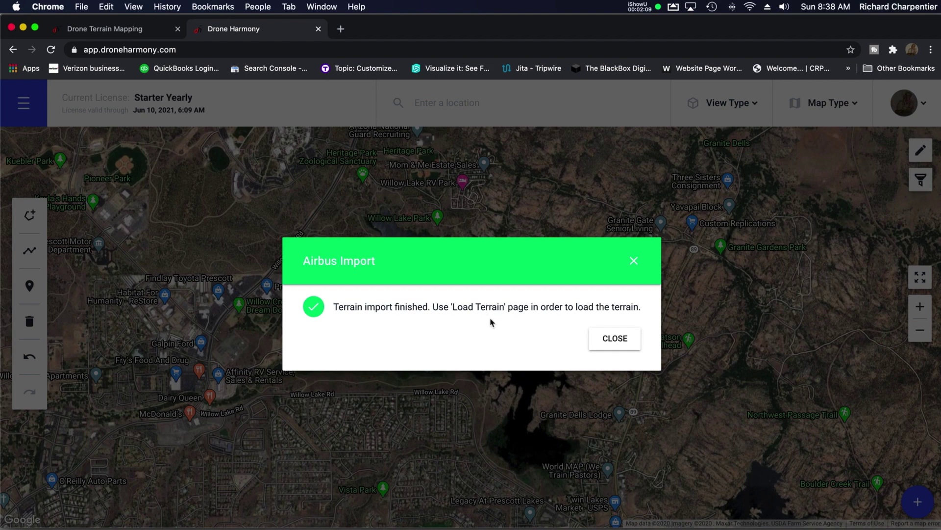
{"action": "left_click", "coordinate": [610, 339]}
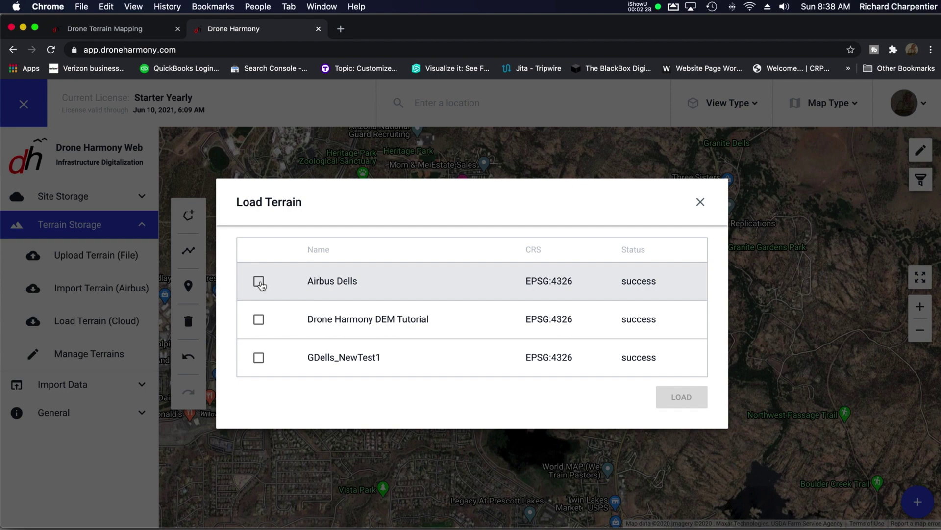
{"action": "left_click", "coordinate": [259, 282]}
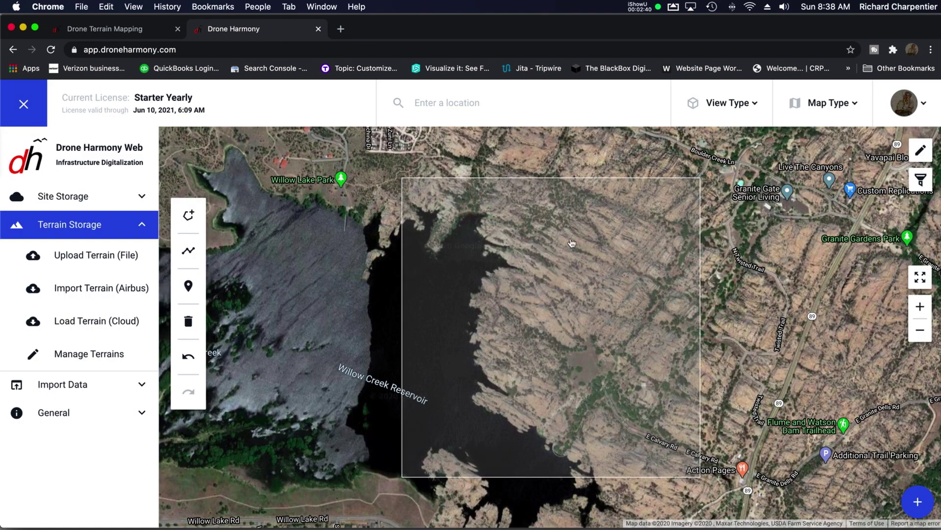
Switch View Type to 3D DEM, rotate the terrain relief, then start a new flight-area polygon.
{"action": "left_click", "coordinate": [756, 104]}
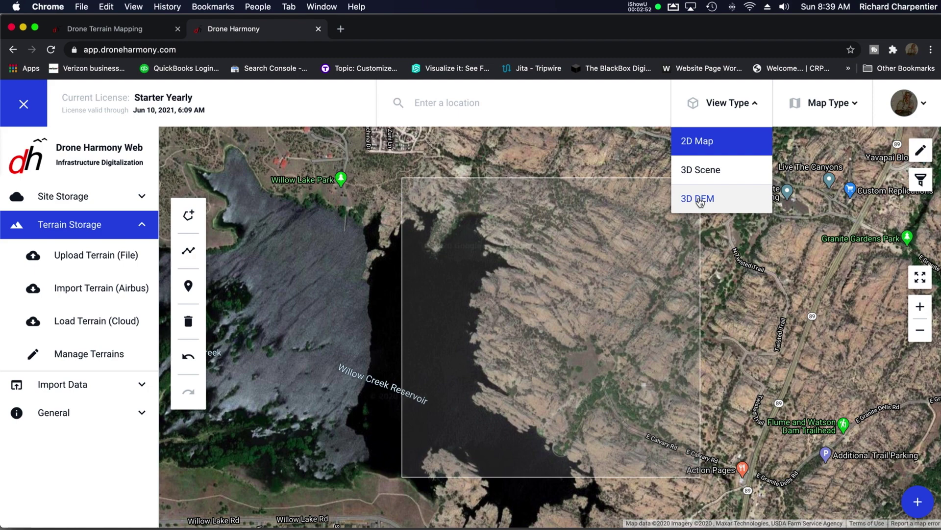
{"action": "left_click", "coordinate": [700, 199]}
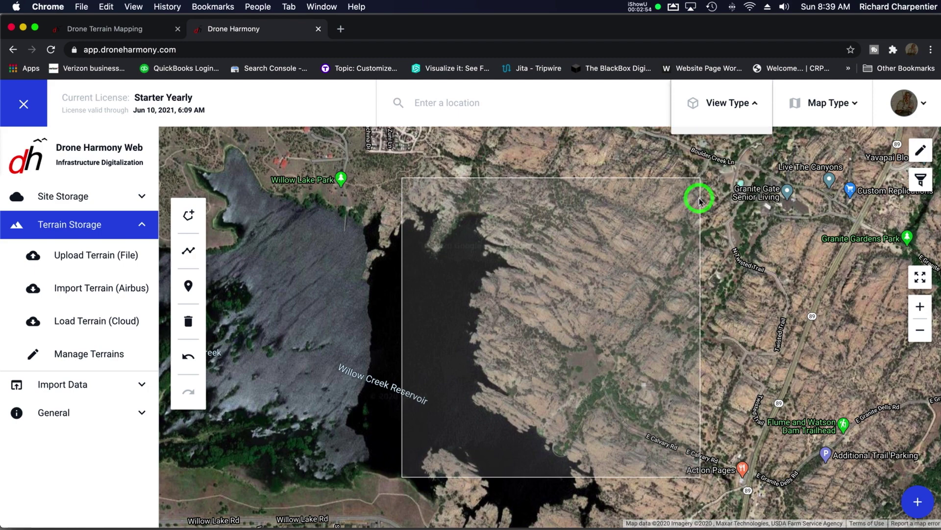
{"action": "mouse_move", "coordinate": [750, 104]}
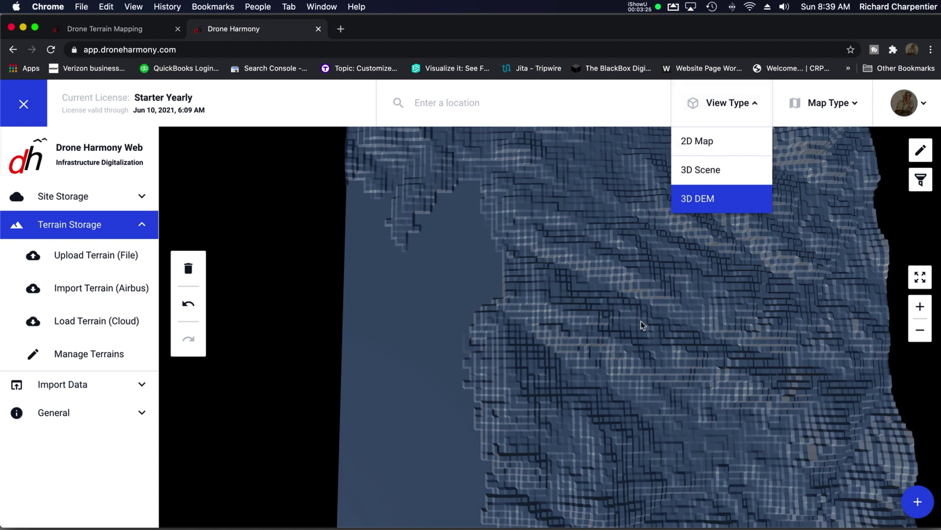
{"action": "left_click_drag", "start_coordinate": [641, 322], "coordinate": [639, 278]}
{"action": "mouse_move", "coordinate": [725, 336]}
{"action": "left_mouse_down"}
{"action": "mouse_move", "coordinate": [714, 332]}
{"action": "mouse_move", "coordinate": [729, 332]}
{"action": "left_mouse_up"}
{"action": "left_click_drag", "start_coordinate": [741, 364], "coordinate": [743, 366]}
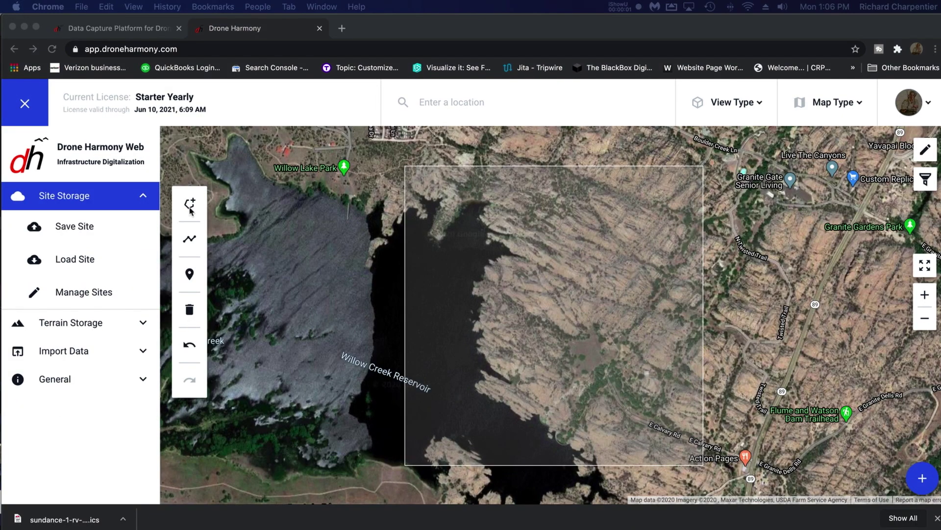
{"action": "left_click", "coordinate": [190, 208]}
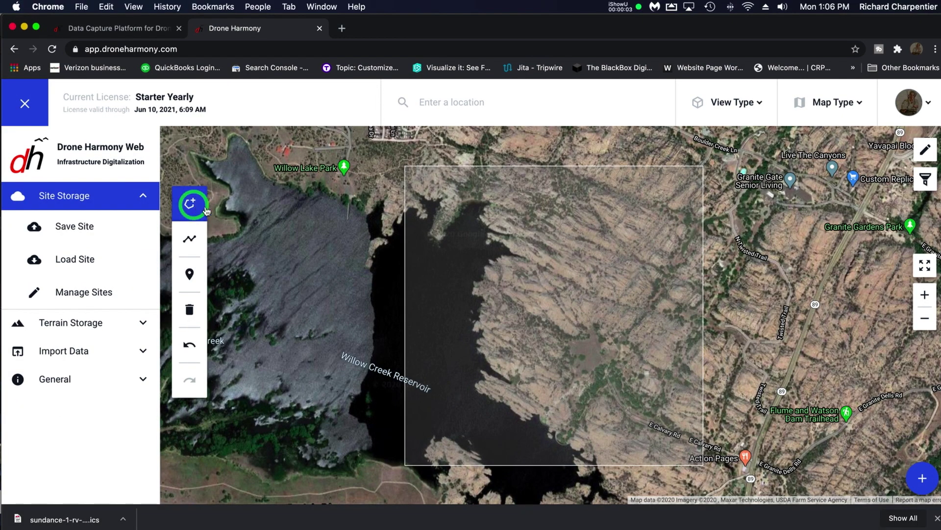
Place four corners on the lake's east shore and close the polygon at the first corner.
{"action": "left_click", "coordinate": [462, 274]}
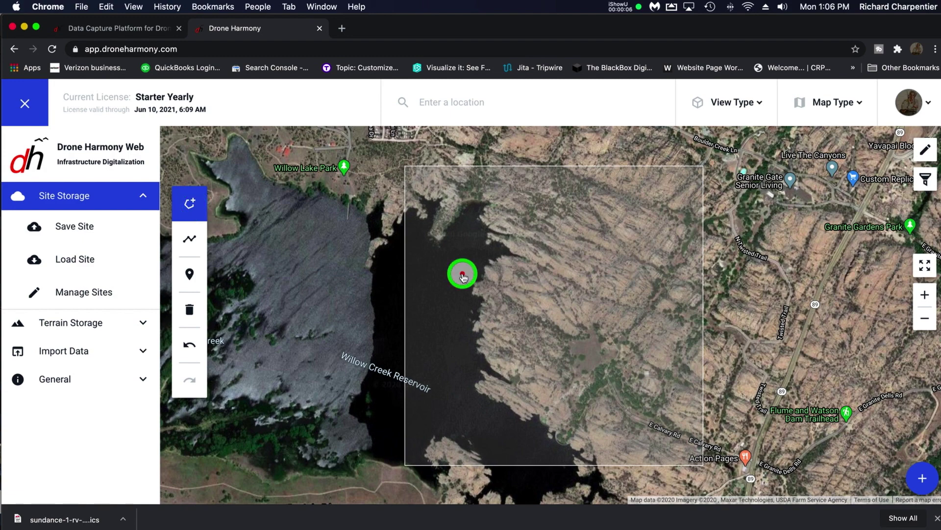
{"action": "left_click", "coordinate": [547, 274]}
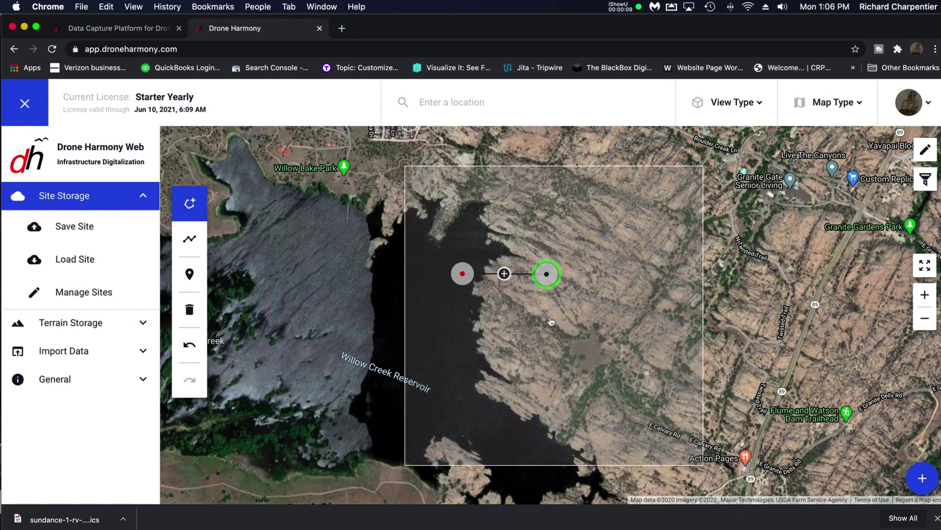
{"action": "left_click", "coordinate": [550, 374]}
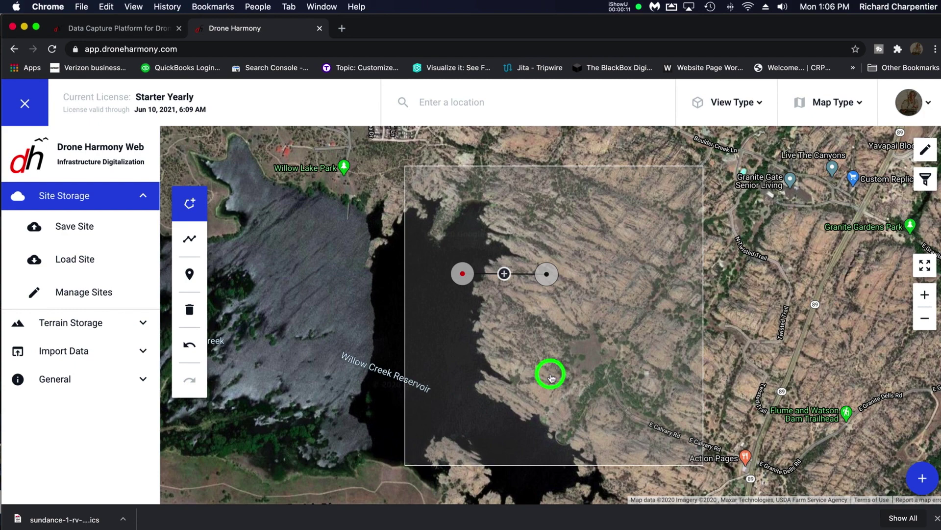
{"action": "left_click", "coordinate": [463, 377]}
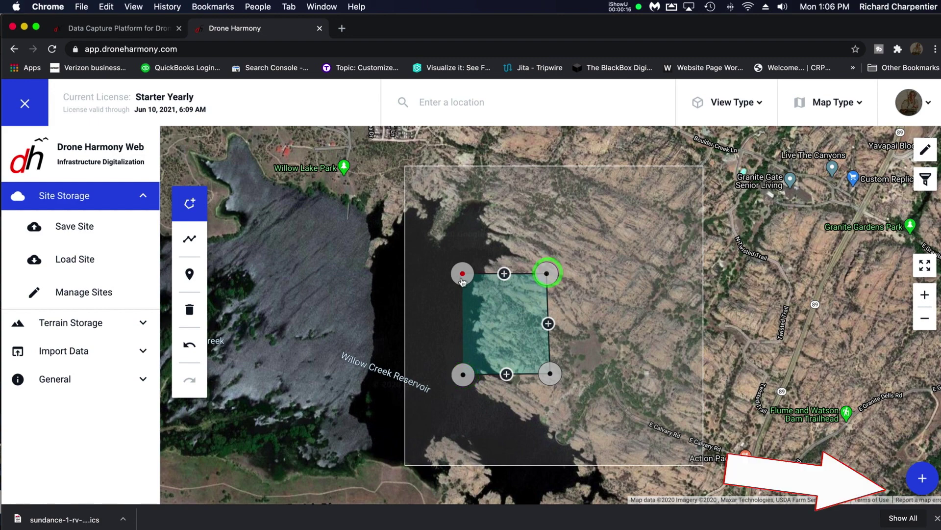
{"action": "left_click", "coordinate": [463, 275]}
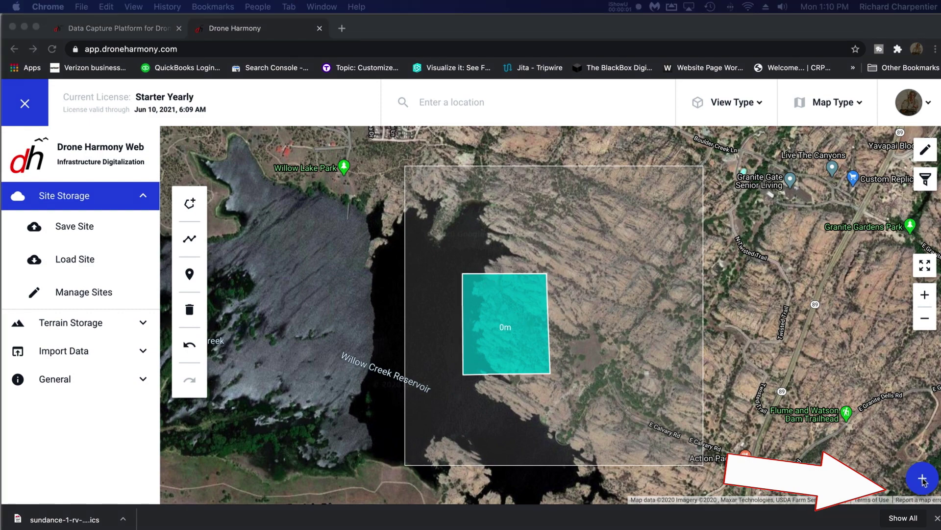
Create a Terrain Map plan from the TERRAIN catalog and place liftoff just beside the area.
{"action": "left_click", "coordinate": [922, 479]}
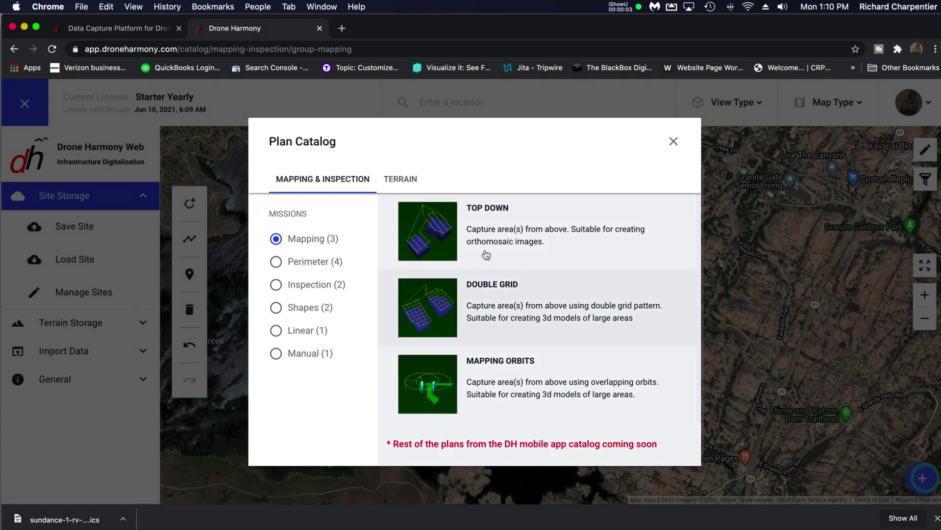
{"action": "left_click", "coordinate": [392, 180]}
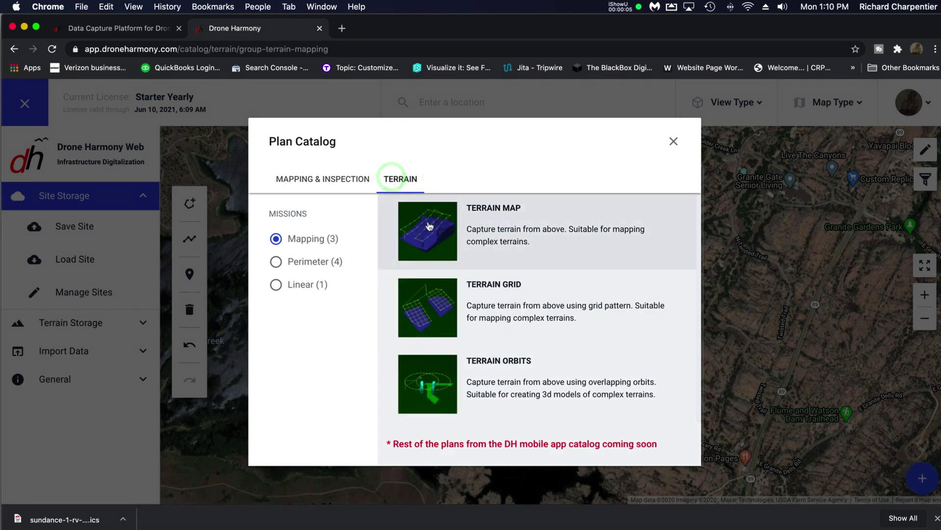
{"action": "left_click", "coordinate": [430, 231]}
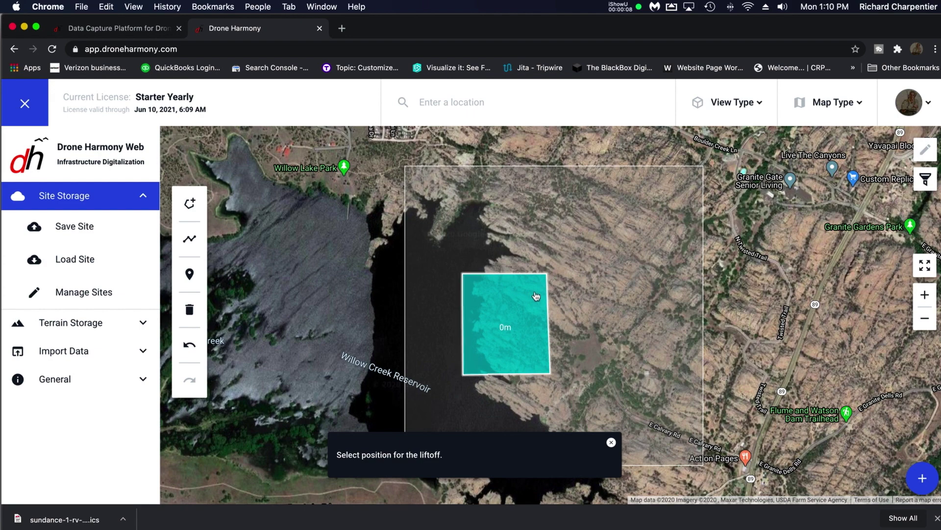
{"action": "left_click", "coordinate": [556, 358]}
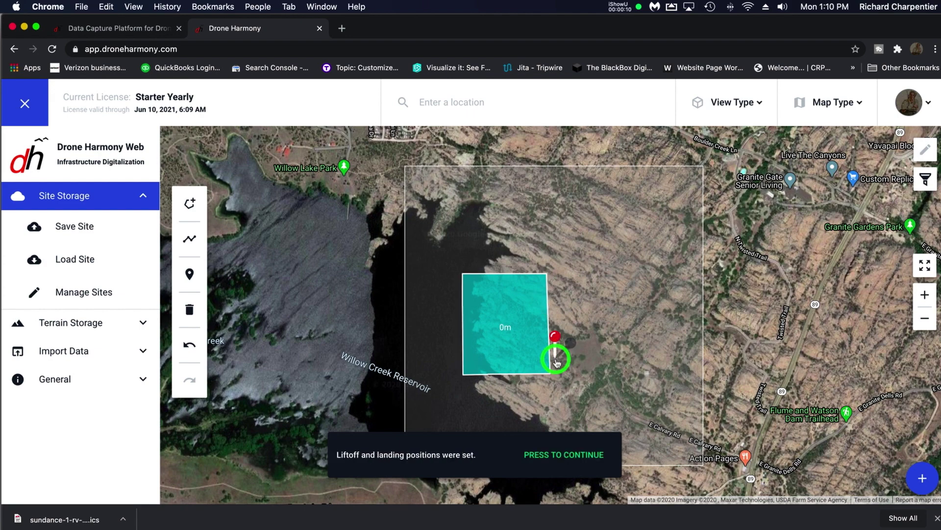
Continue to the Terrain Map settings and set the flight altitude to 30.
{"action": "left_click", "coordinate": [564, 451]}
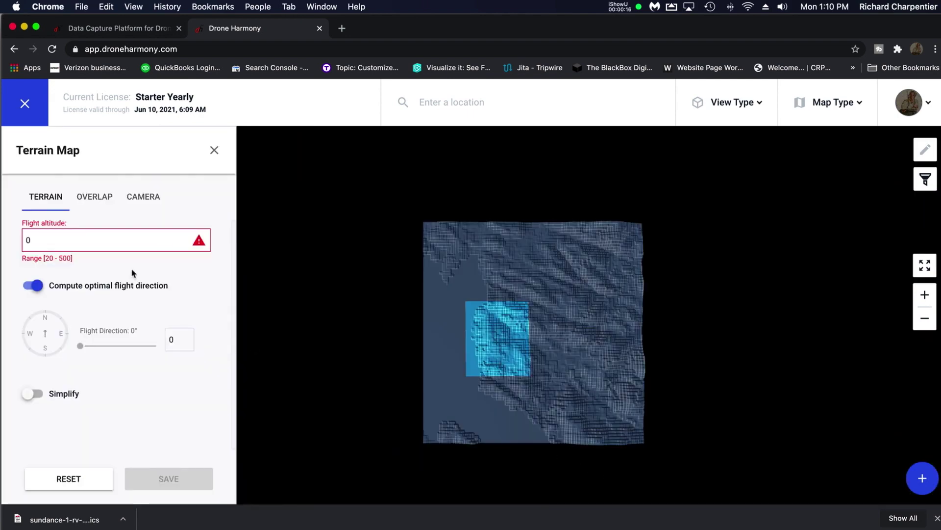
{"action": "left_click", "coordinate": [109, 244]}
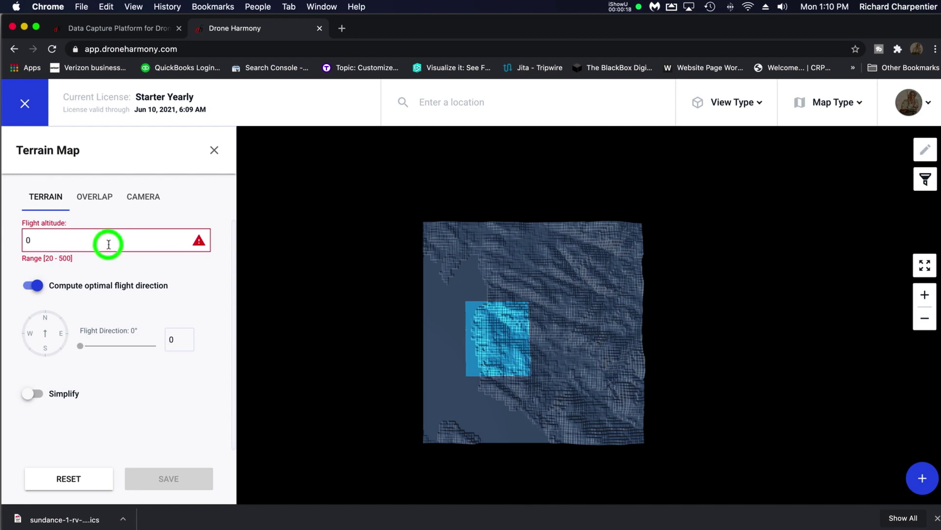
{"action": "type", "text": "30"}
{"action": "key", "text": "Tab"}
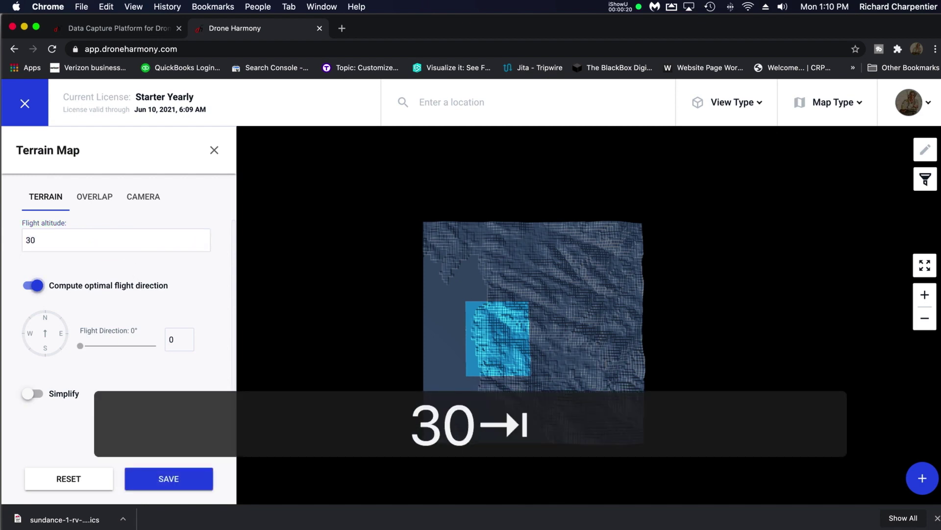
Review the Overlap and Camera tabs, then return to the altitude settings.
{"action": "left_click", "coordinate": [93, 197]}
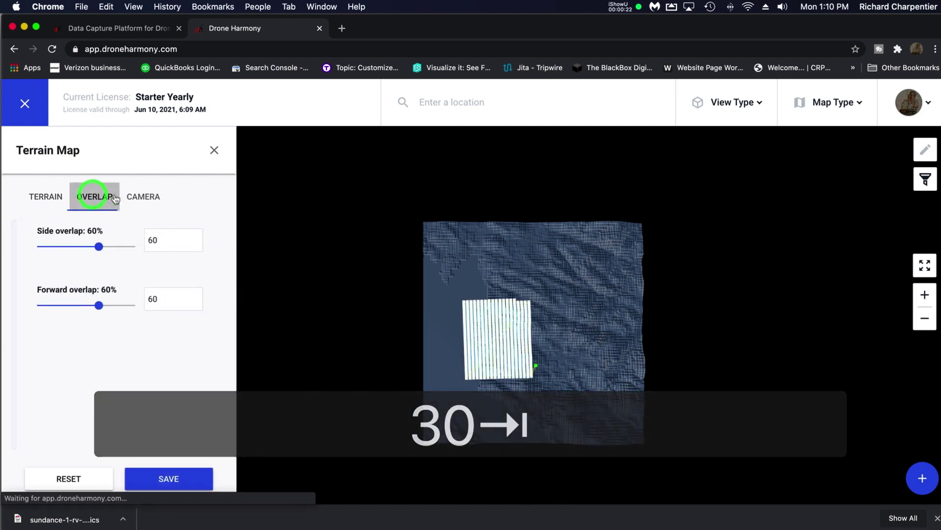
{"action": "left_click", "coordinate": [147, 198]}
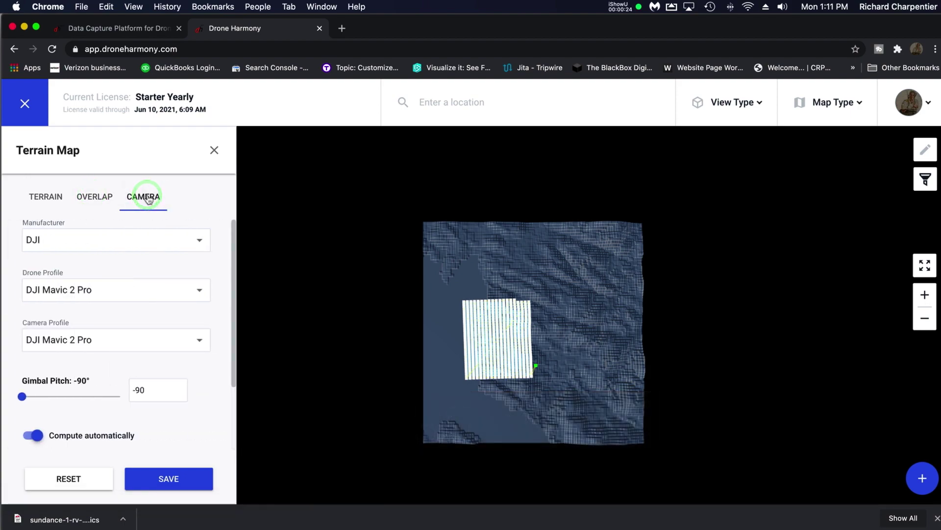
{"action": "left_click", "coordinate": [52, 196]}
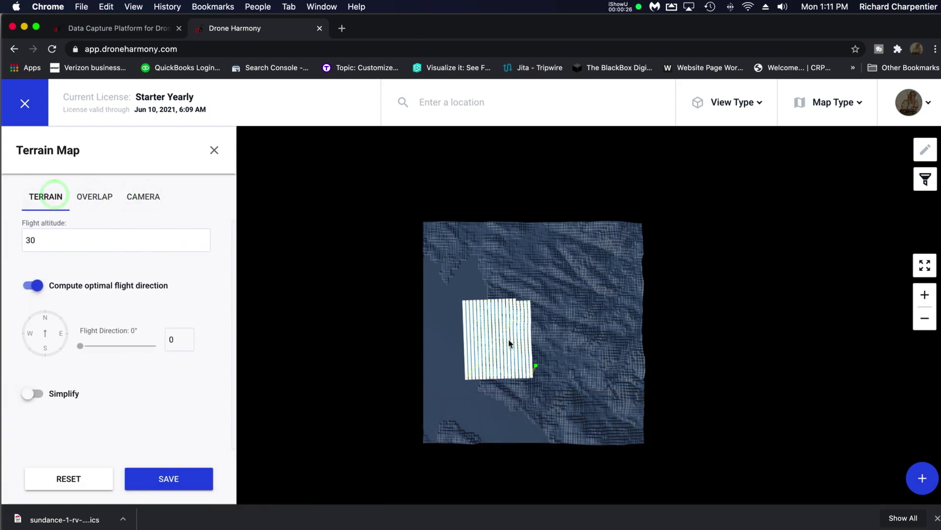
Tilt the view over the terrain and save the plan as 'willow dells plan 9'.
{"action": "scroll", "coordinate": [508, 339], "scroll_direction": "up", "scroll_amount": 2}
{"action": "scroll", "coordinate": [515, 344], "scroll_direction": "up", "scroll_amount": 3}
{"action": "left_click", "coordinate": [552, 397]}
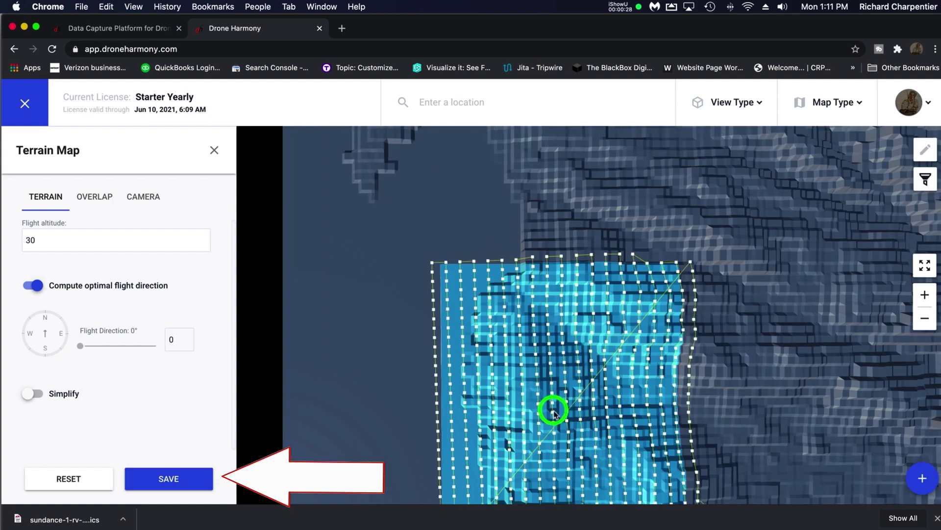
{"action": "left_click_drag", "start_coordinate": [553, 396], "coordinate": [553, 374]}
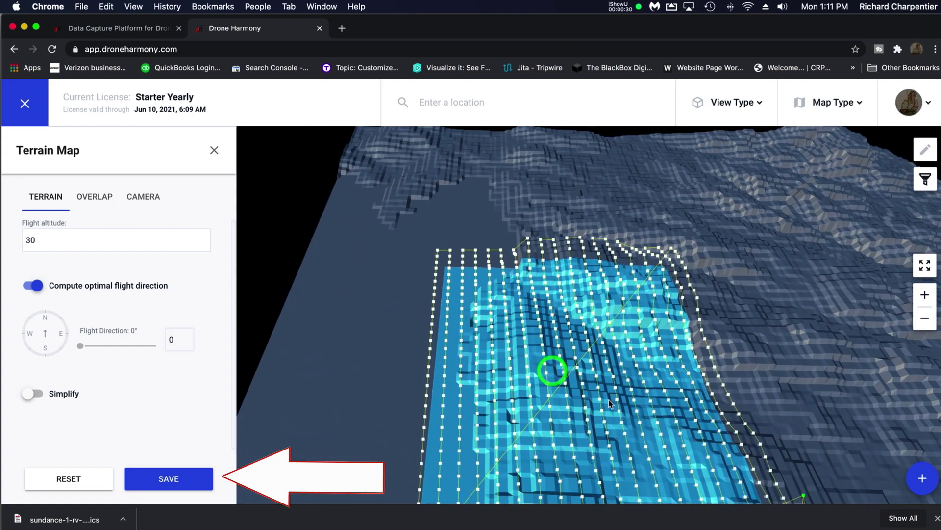
{"action": "scroll", "coordinate": [628, 400], "scroll_direction": "up", "scroll_amount": 3}
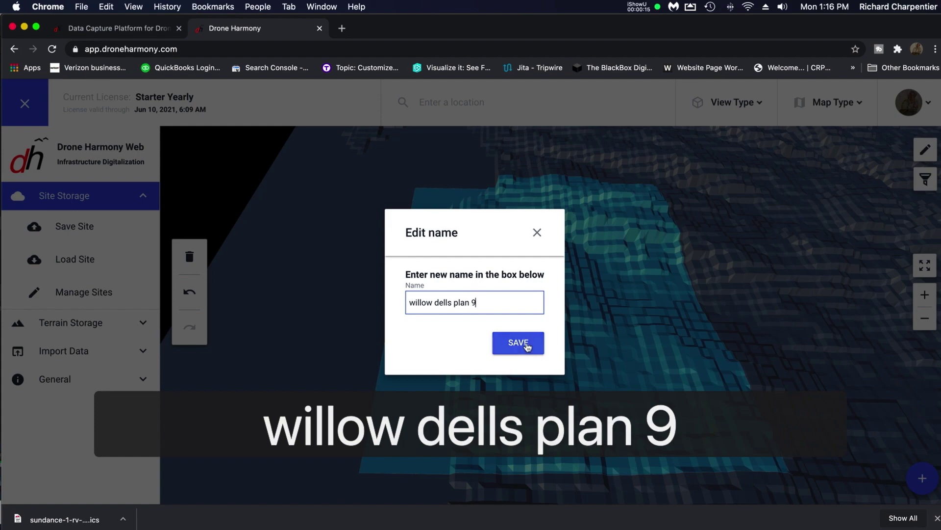
{"action": "left_click", "coordinate": [527, 345]}
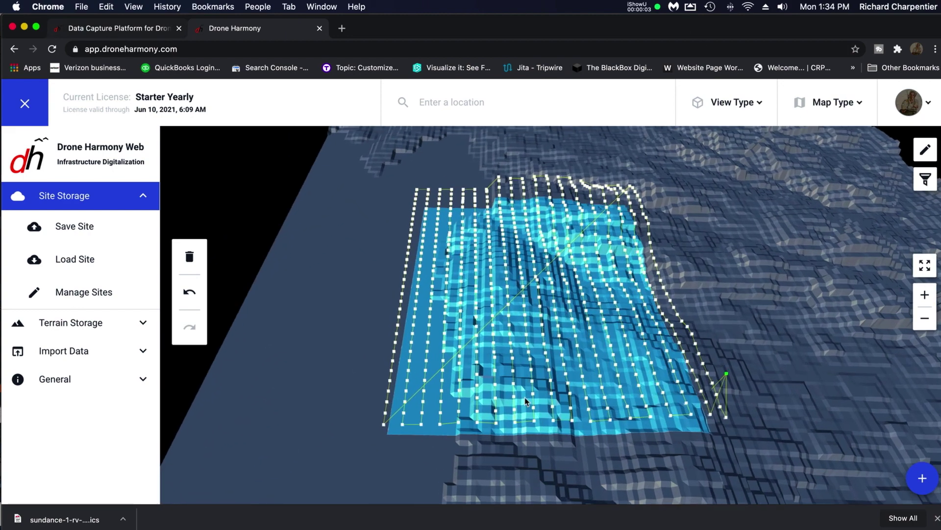
Orbit the flight grid, then switch to the 3D Scene view and rotate the mesh.
{"action": "left_click", "coordinate": [552, 391]}
{"action": "mouse_move", "coordinate": [552, 390]}
{"action": "left_mouse_down"}
{"action": "mouse_move", "coordinate": [560, 374]}
{"action": "mouse_move", "coordinate": [605, 375]}
{"action": "mouse_move", "coordinate": [588, 387]}
{"action": "mouse_move", "coordinate": [548, 380]}
{"action": "left_mouse_up"}
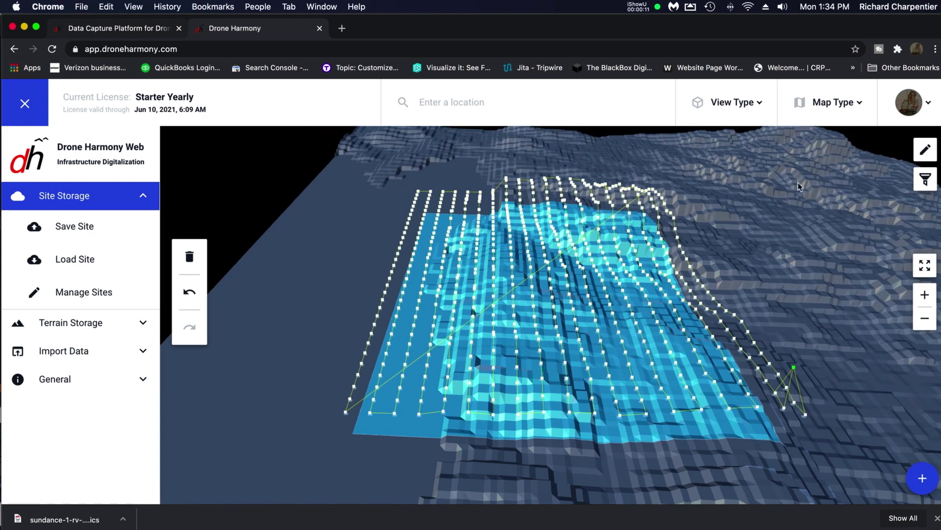
{"action": "left_click", "coordinate": [760, 106]}
{"action": "left_click", "coordinate": [717, 171]}
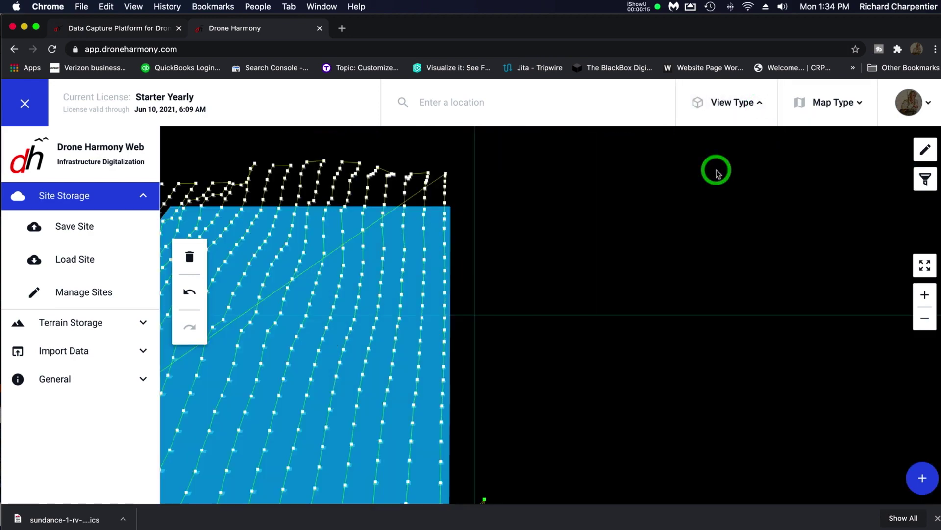
{"action": "scroll", "coordinate": [399, 322], "scroll_direction": "down", "scroll_amount": 2}
{"action": "left_click_drag", "start_coordinate": [399, 322], "coordinate": [468, 325]}
Return to the 2D map, select the flight plan and open Save Site.
{"action": "left_click", "coordinate": [736, 102]}
{"action": "left_click", "coordinate": [703, 142]}
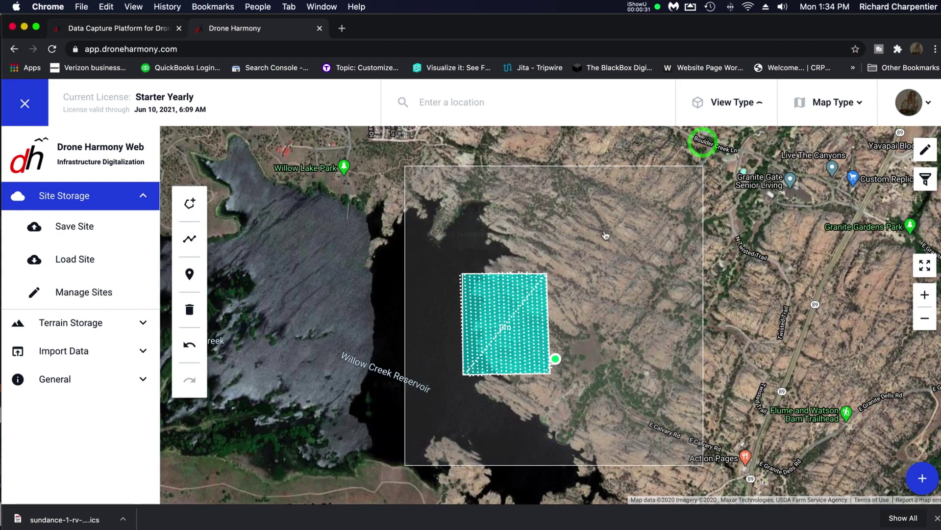
{"action": "scroll", "coordinate": [510, 339], "scroll_direction": "up", "scroll_amount": 2}
{"action": "scroll", "coordinate": [512, 338], "scroll_direction": "up", "scroll_amount": 3}
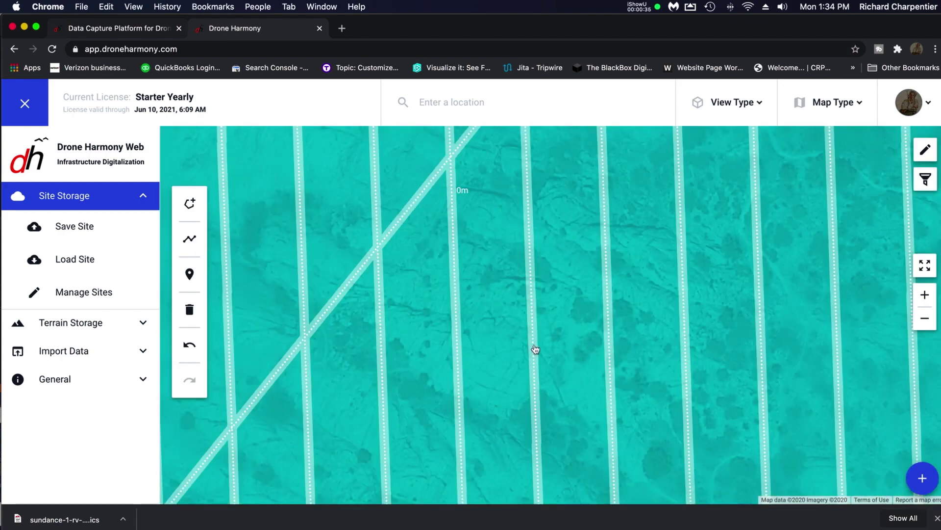
{"action": "left_click", "coordinate": [535, 349]}
{"action": "left_click", "coordinate": [93, 228]}
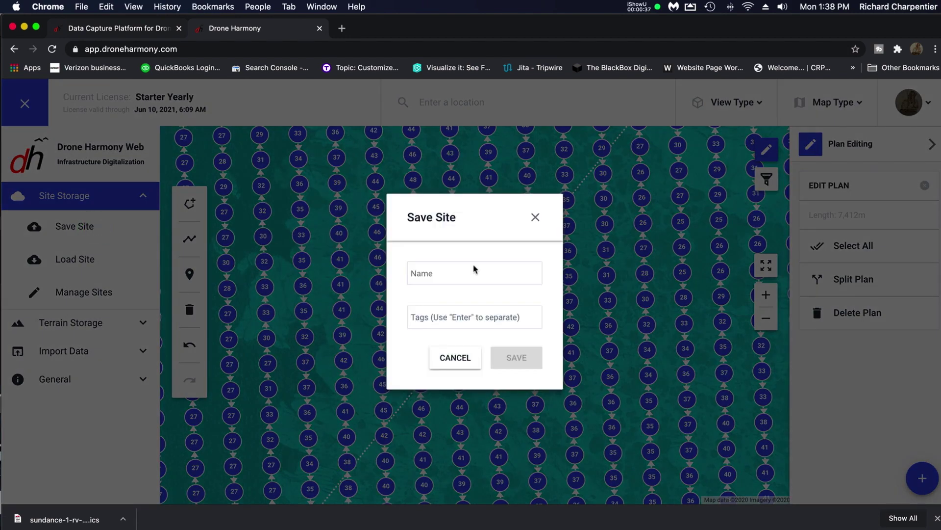
Save the site as 'Airbus Site Final' and tick it in the Manage Sites list.
{"action": "left_click", "coordinate": [518, 272]}
{"action": "type", "text": "Air"}
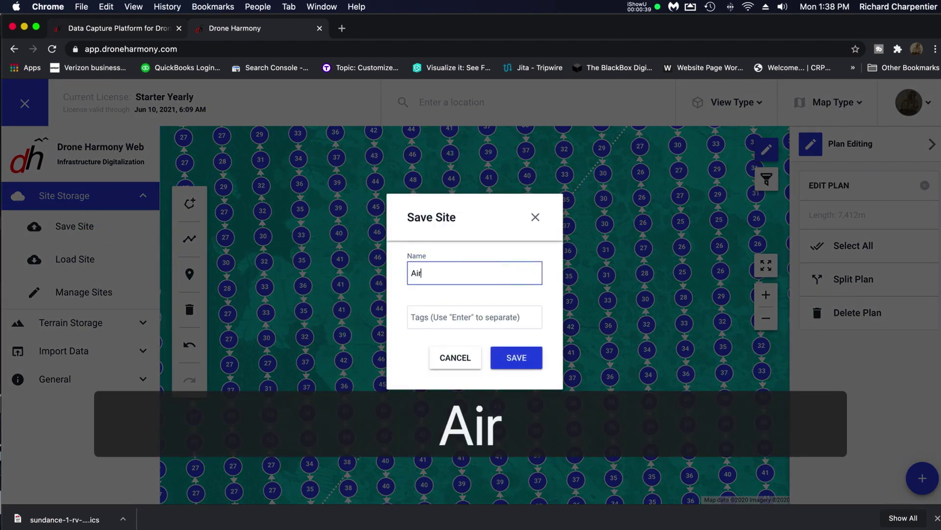
{"action": "type", "text": "bus Site"}
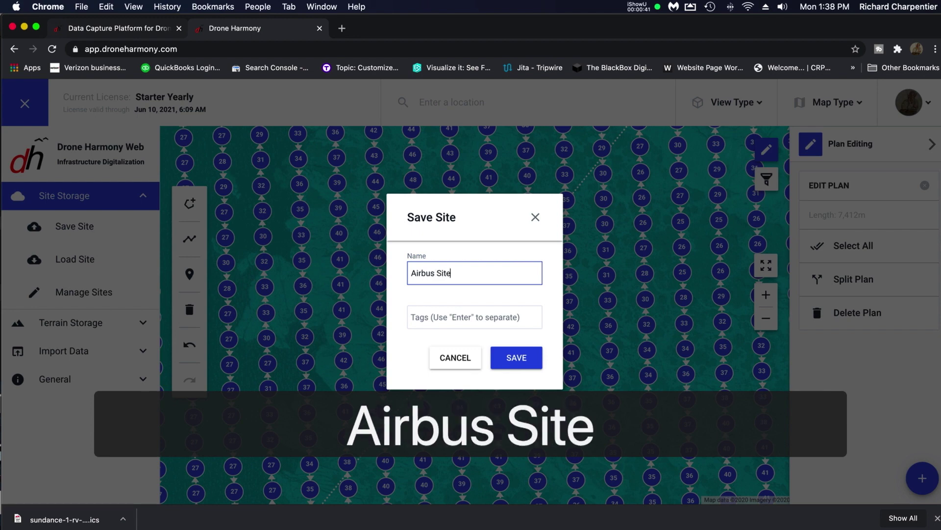
{"action": "type", "text": " Final"}
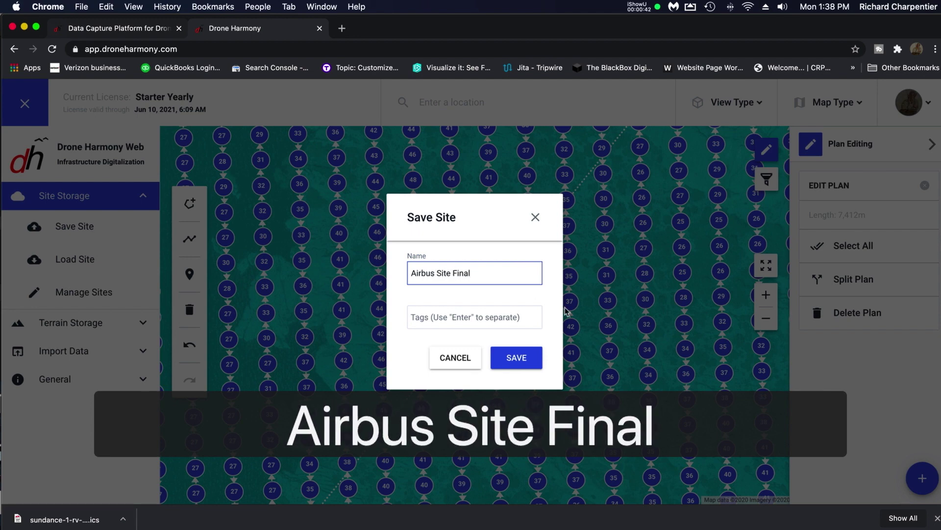
{"action": "left_click", "coordinate": [508, 364]}
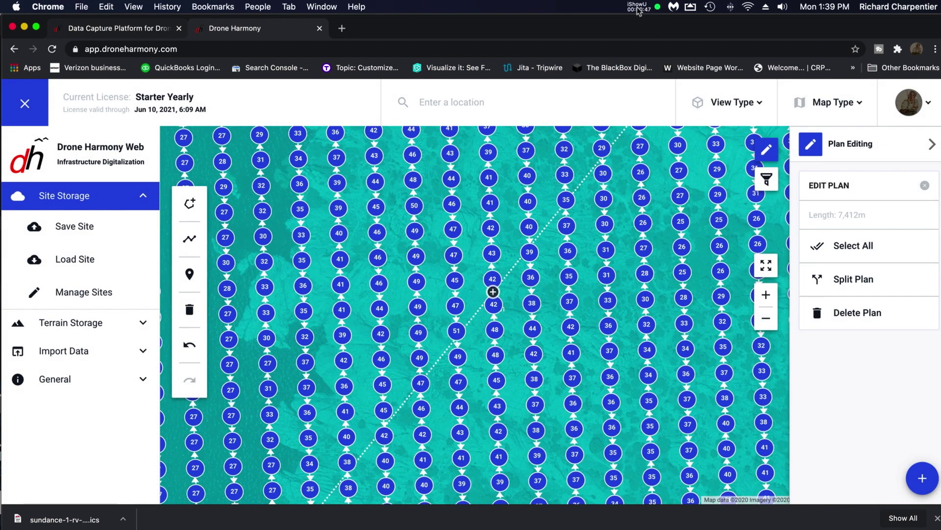
{"action": "left_click", "coordinate": [107, 294]}
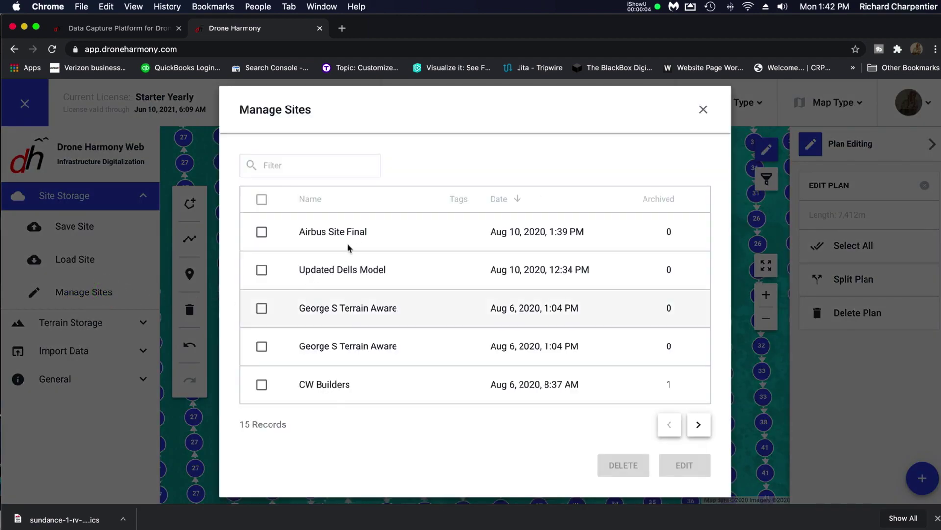
{"action": "left_click", "coordinate": [347, 236]}
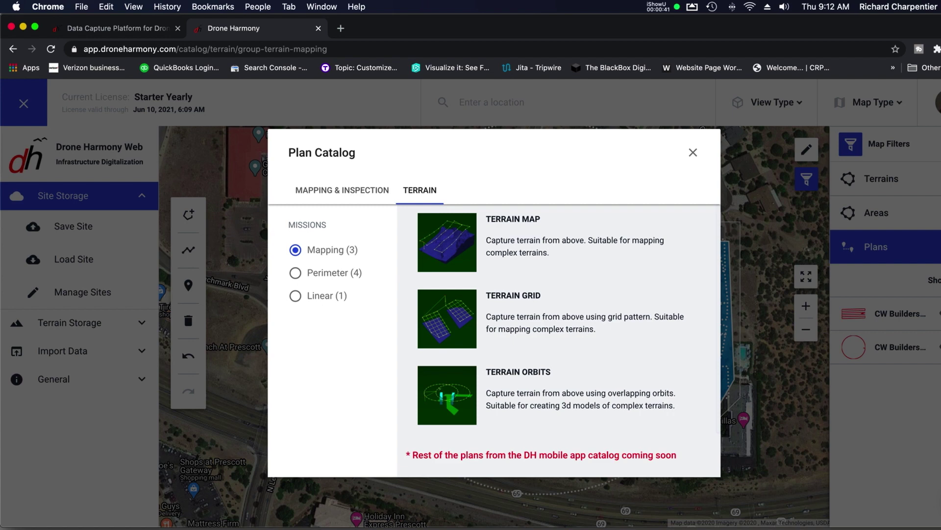
Browse the Perimeter (4) and Linear (1) terrain plan categories in the Plan Catalog.
{"action": "left_click", "coordinate": [295, 272]}
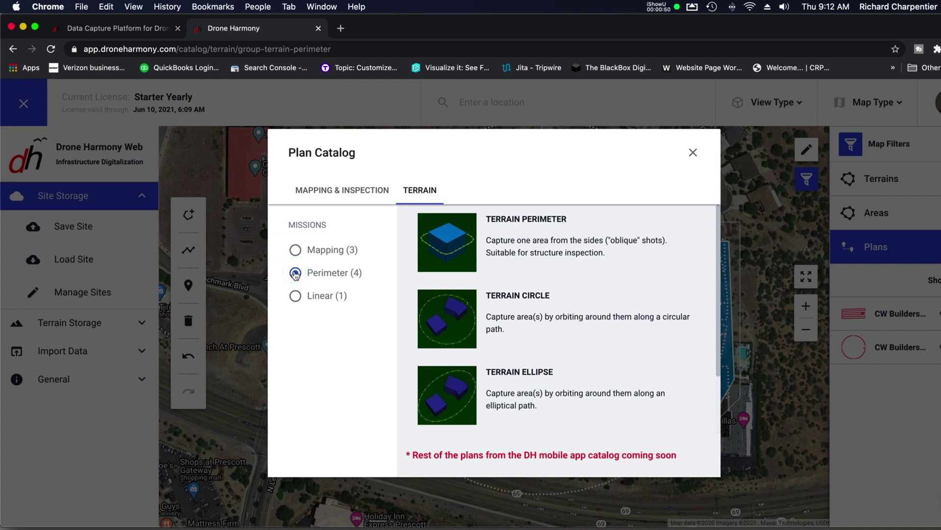
{"action": "left_click", "coordinate": [295, 295]}
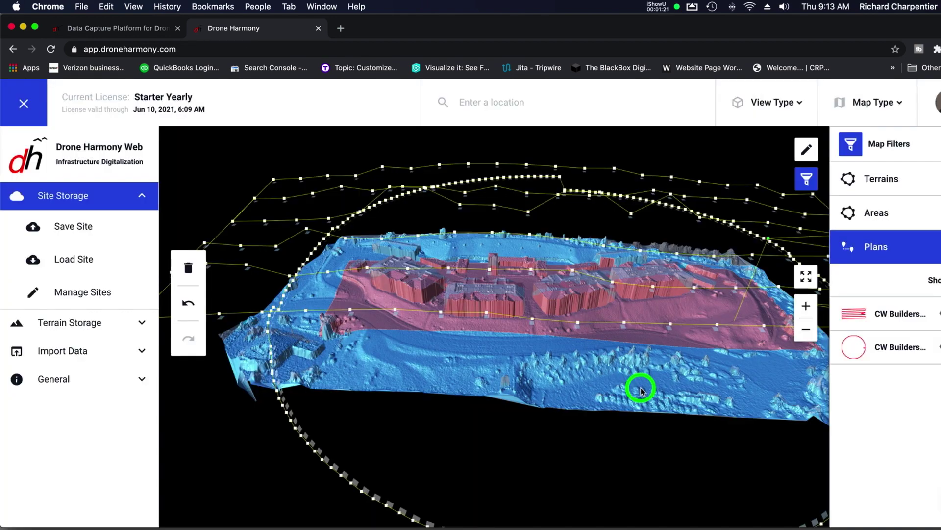